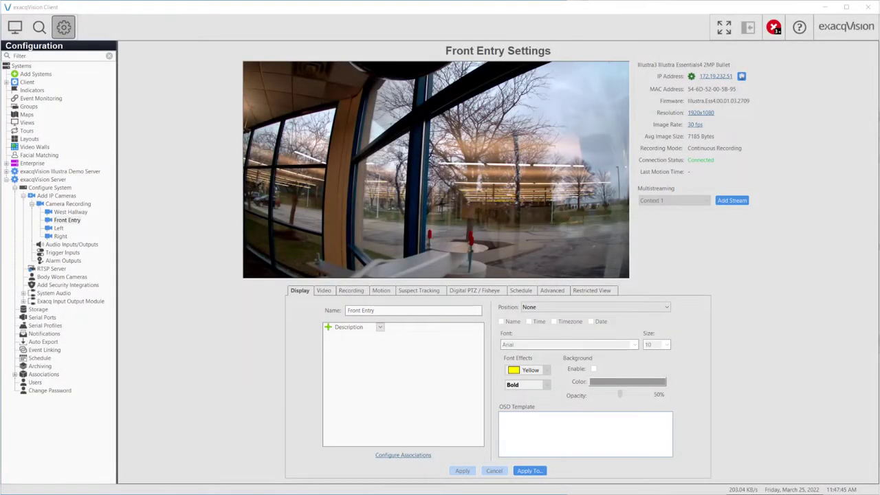
# Check the Front Entry camera's Video and Suspect Tracking tabs, then return to Live view
pyautogui.click(324, 291)
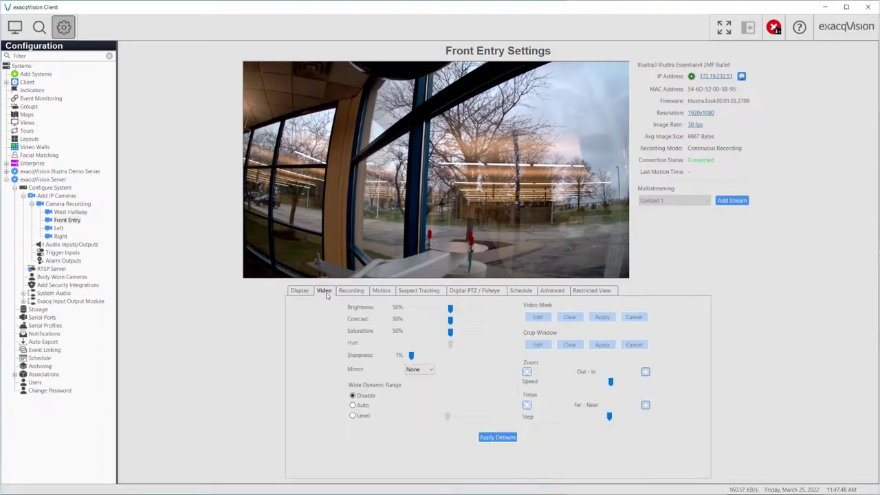
pyautogui.click(409, 292)
pyautogui.click(14, 27)
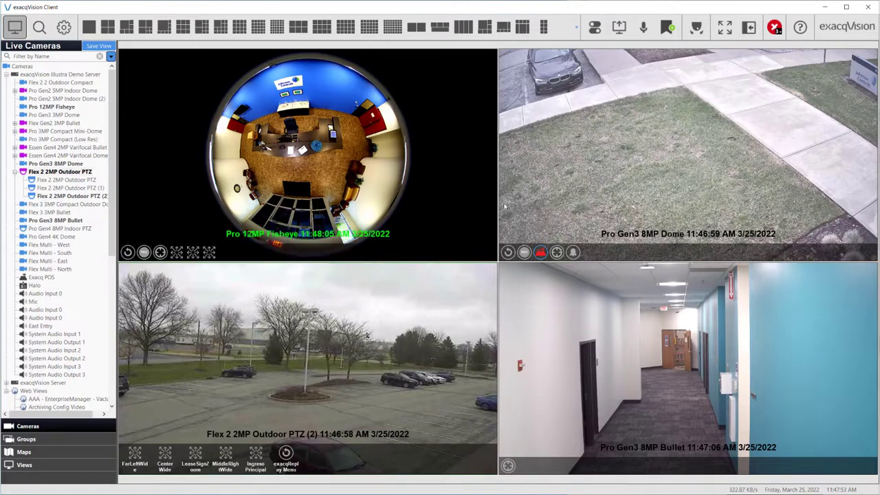
# Open Properties for the Pro Gen3 8MP Dome feed and go to its Settings page
pyautogui.rightClick(568, 173)
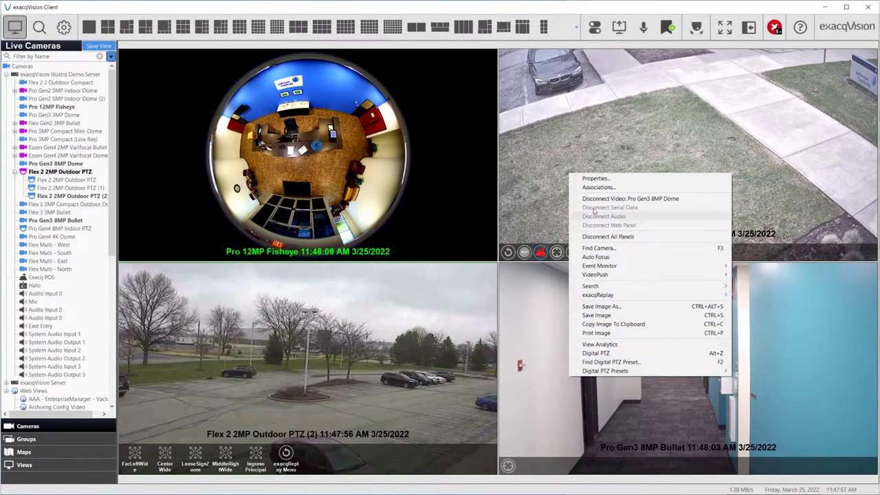
pyautogui.click(593, 180)
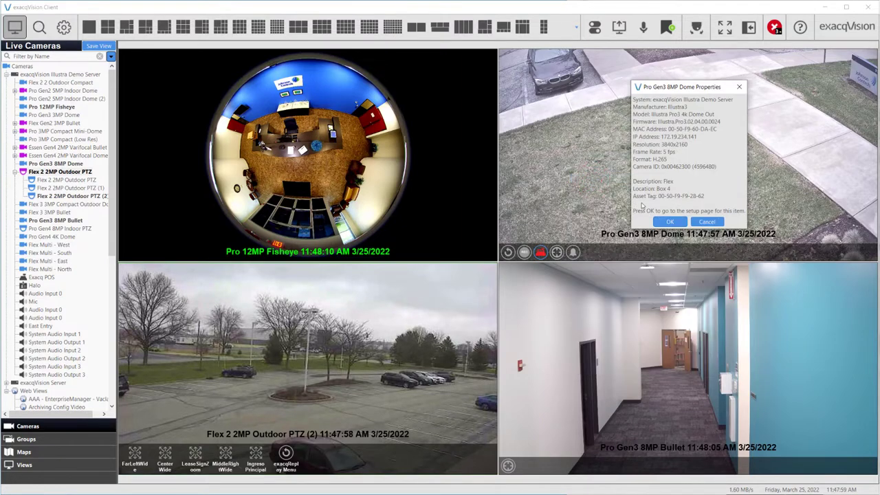
pyautogui.click(667, 222)
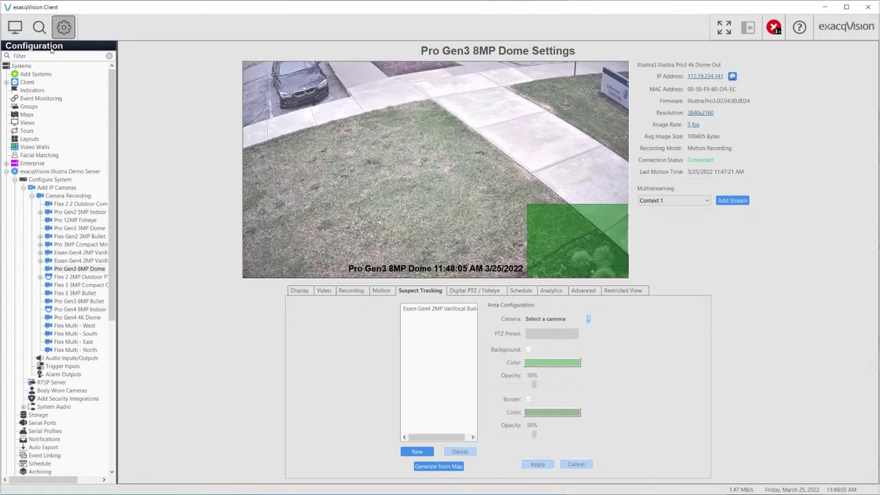
# Open the Pro Gen3 3MP Dome camera's Display settings
pyautogui.click(63, 28)
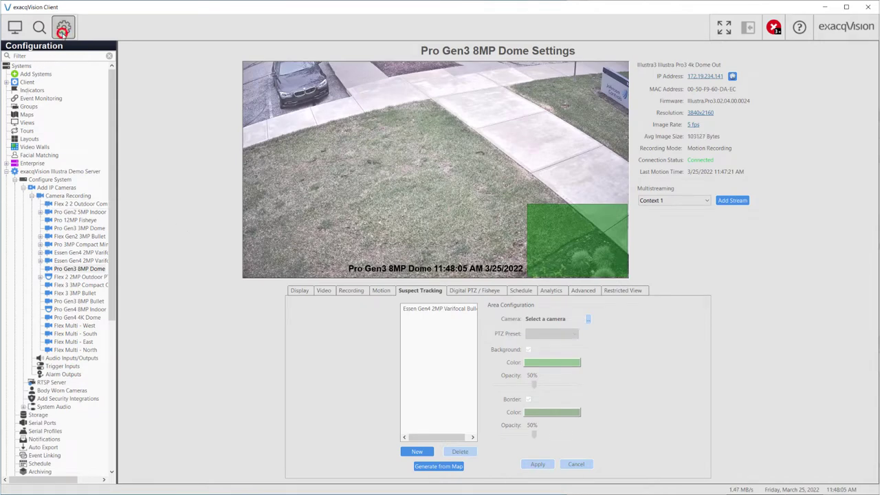
pyautogui.click(68, 228)
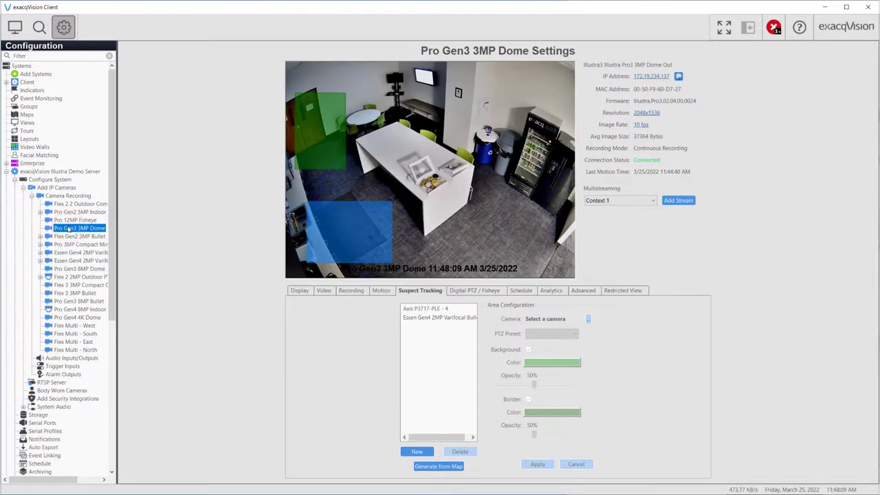
pyautogui.click(300, 290)
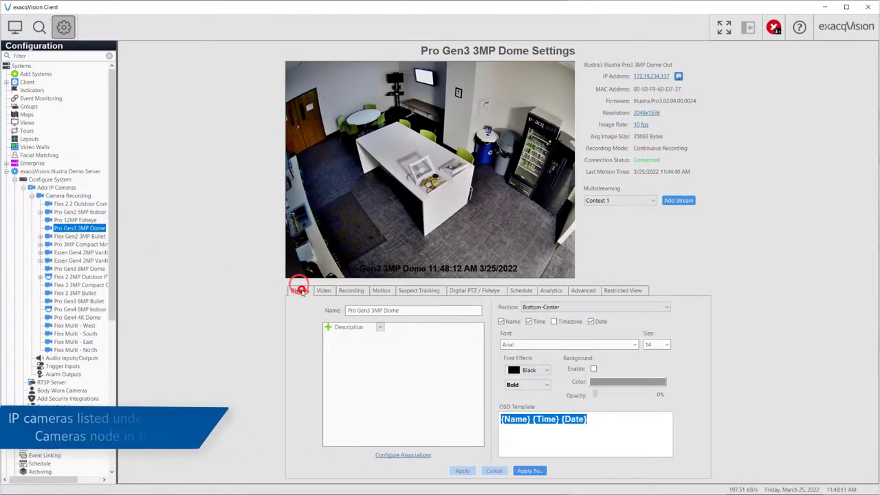
# Browse Add IP Cameras and Camera Recording, then expand tDVR8016 and select analog Input 1
pyautogui.click(47, 189)
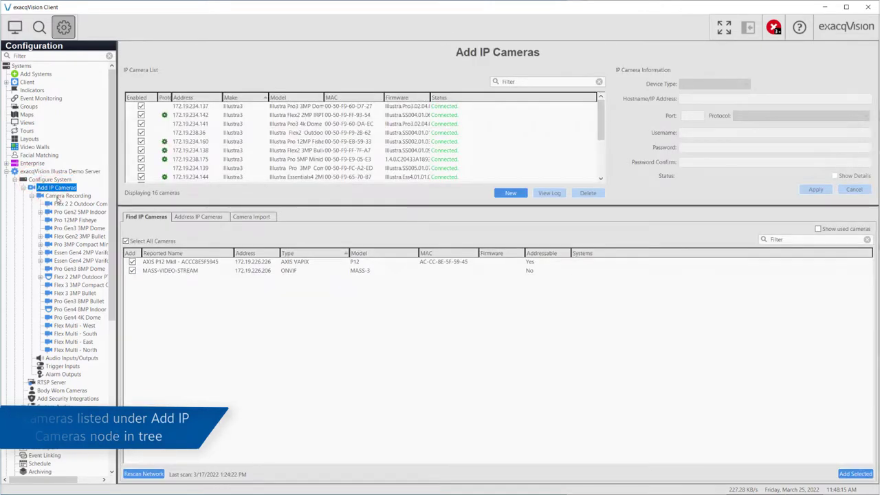
pyautogui.click(66, 196)
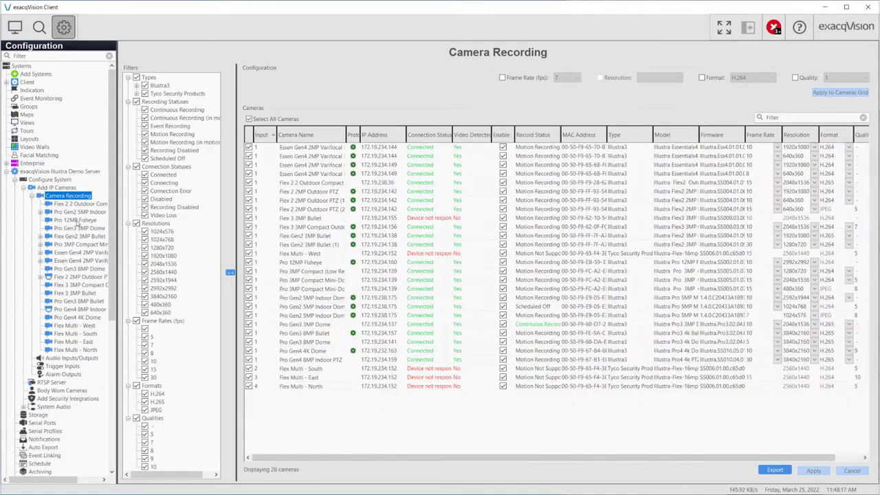
pyautogui.click(77, 223)
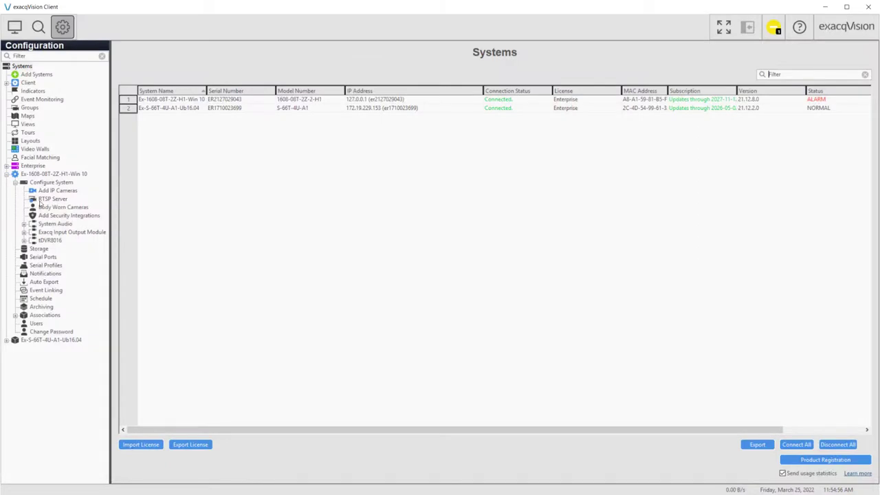
pyautogui.click(24, 240)
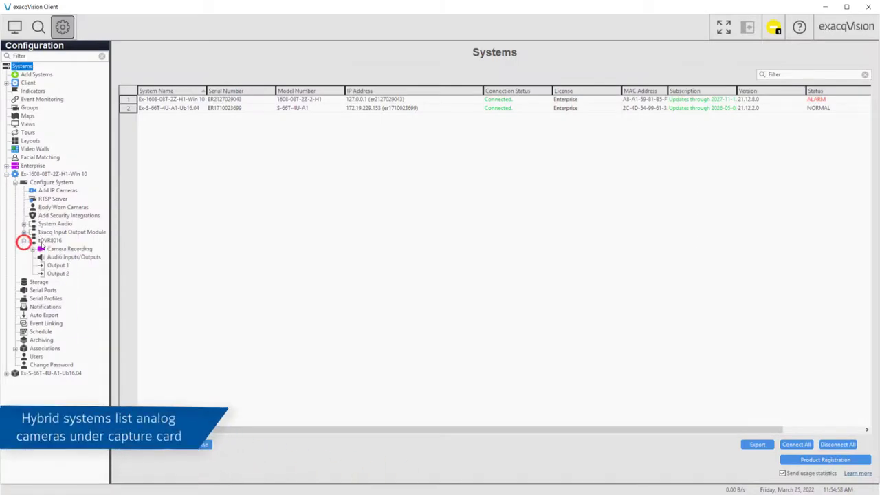
pyautogui.click(50, 242)
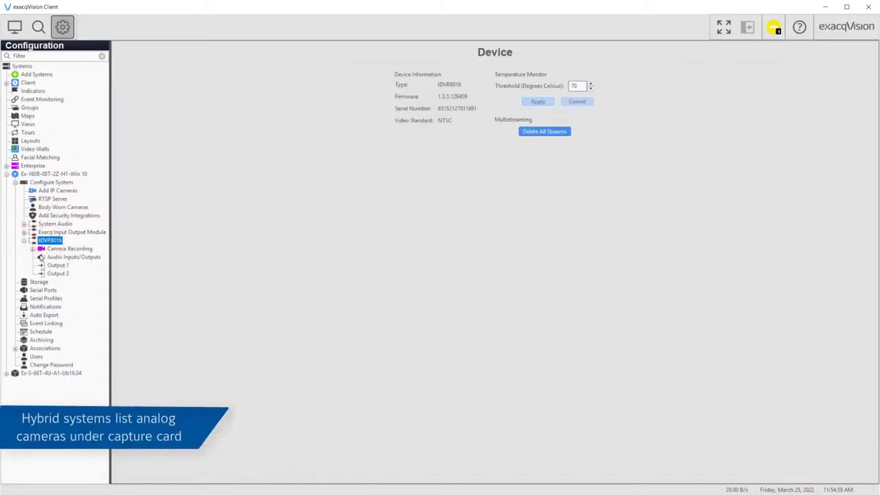
pyautogui.click(32, 248)
pyautogui.click(62, 258)
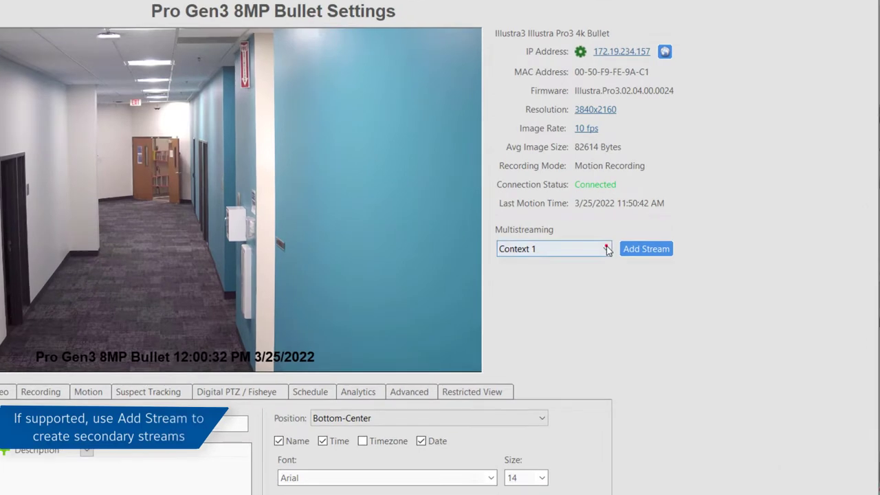
# Add a secondary stream to the Pro Gen3 8MP Bullet using Context 1
pyautogui.click(707, 200)
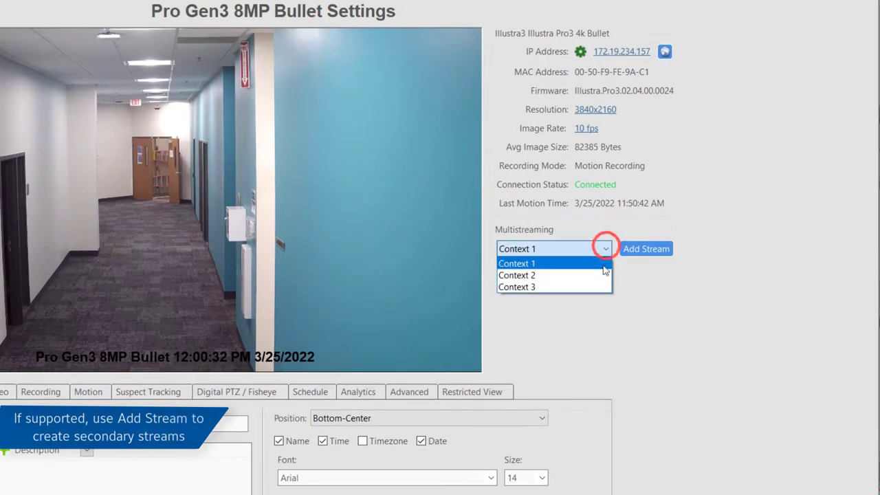
pyautogui.click(586, 276)
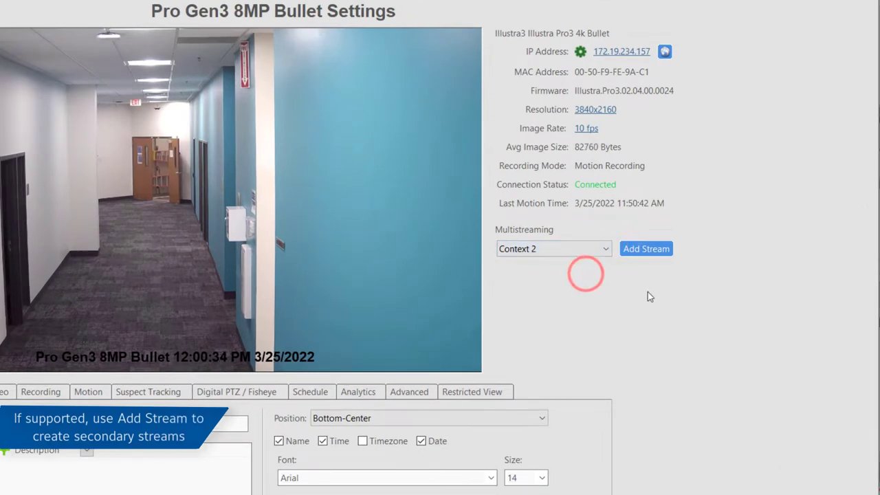
pyautogui.click(607, 249)
pyautogui.click(586, 267)
pyautogui.click(647, 249)
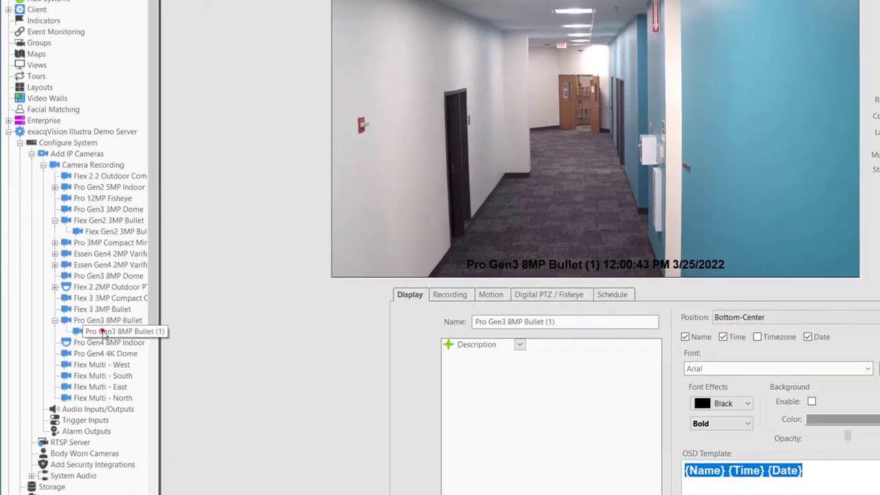
# Delete the new Pro Gen3 8MP Bullet (1) secondary stream
pyautogui.click(124, 339)
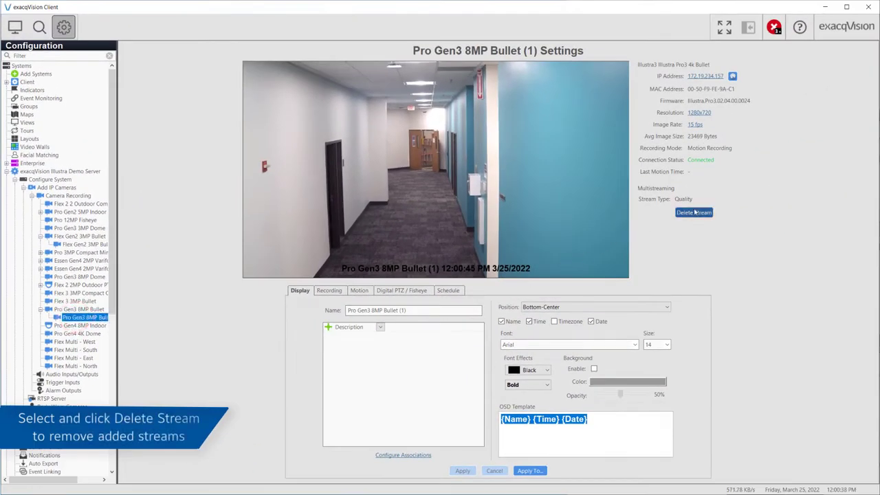
pyautogui.click(697, 212)
pyautogui.click(475, 255)
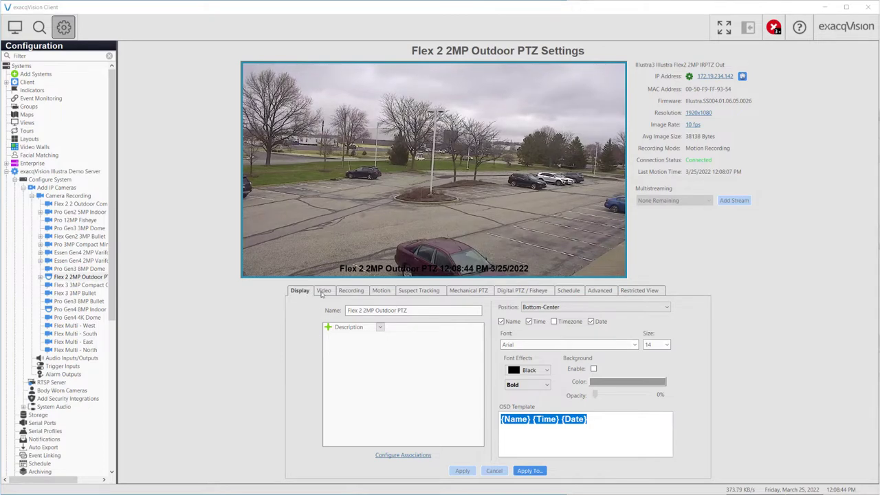
# Step through the Flex 2 PTZ's Video, Recording, Motion, Suspect Tracking, Fisheye, Schedule, Advanced, Restricted View and Mechanical PTZ tabs
pyautogui.click(323, 291)
pyautogui.click(352, 290)
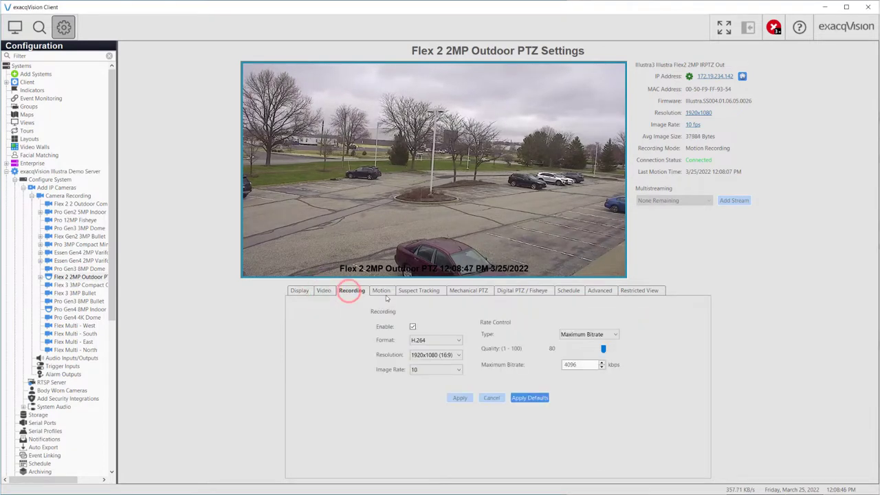
pyautogui.click(384, 291)
pyautogui.click(419, 290)
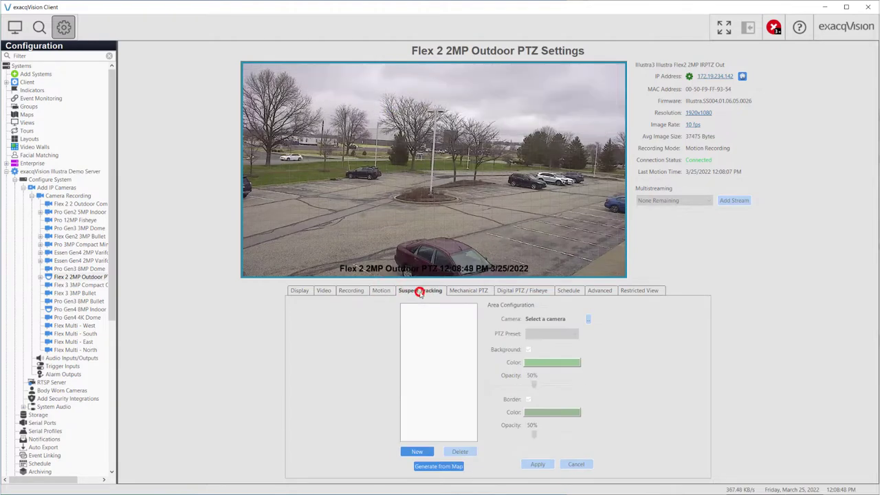
pyautogui.click(517, 292)
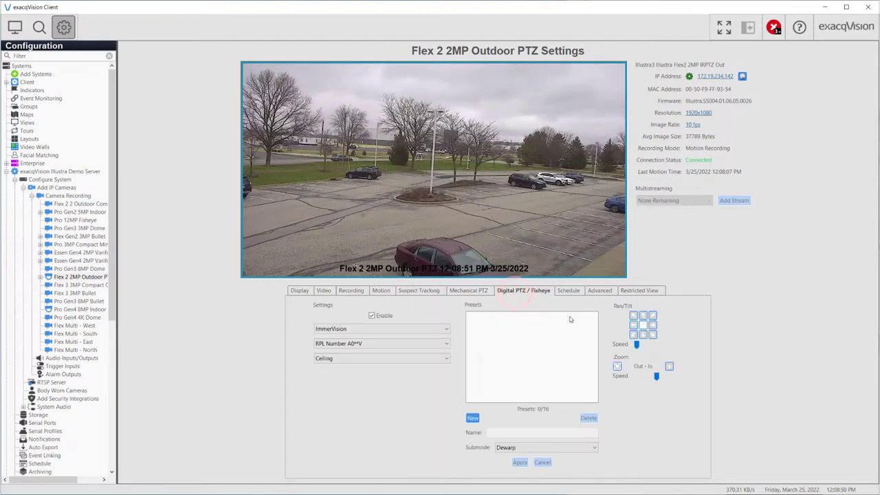
pyautogui.click(570, 292)
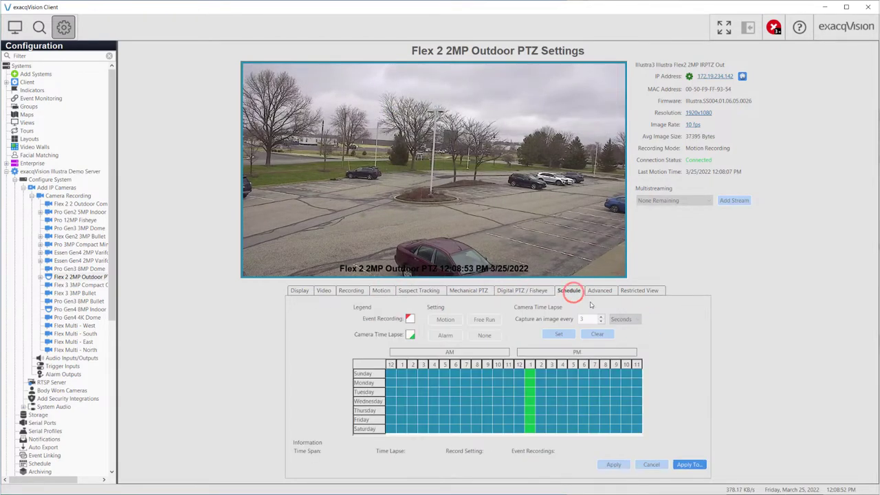
pyautogui.click(597, 292)
pyautogui.click(634, 292)
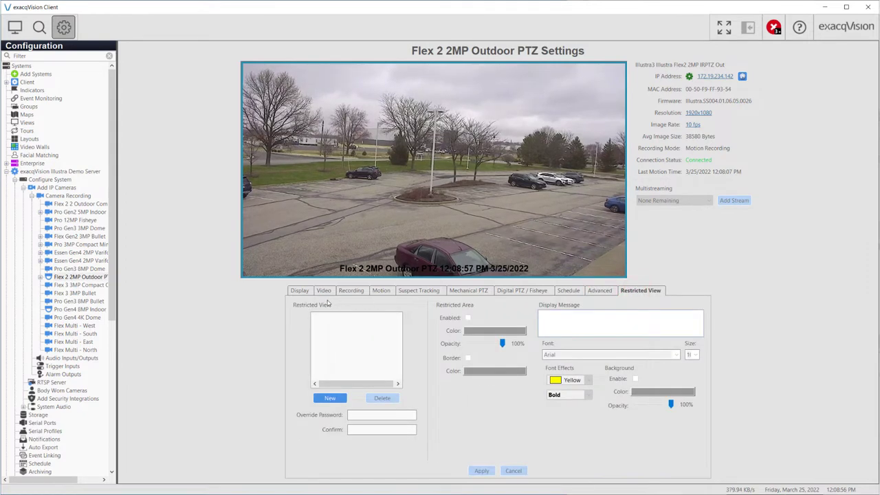
pyautogui.click(479, 296)
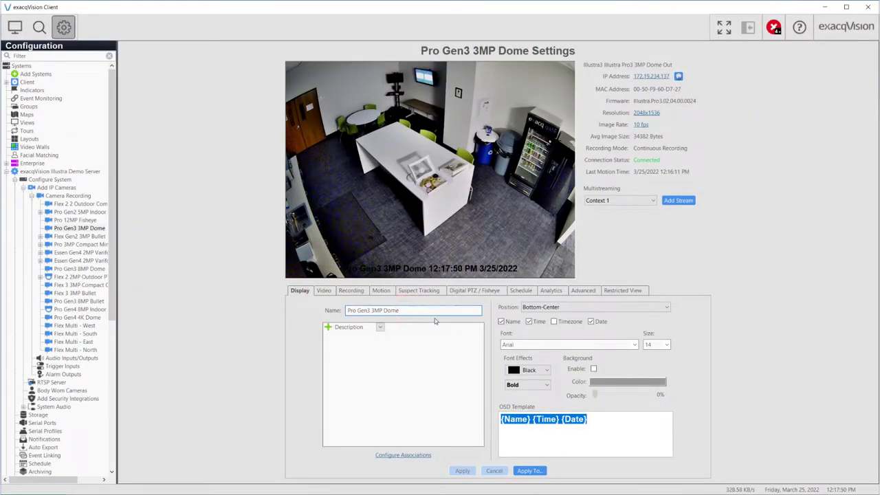
# Keep the name and time on the overlay and make its text Lime green
pyautogui.click(509, 322)
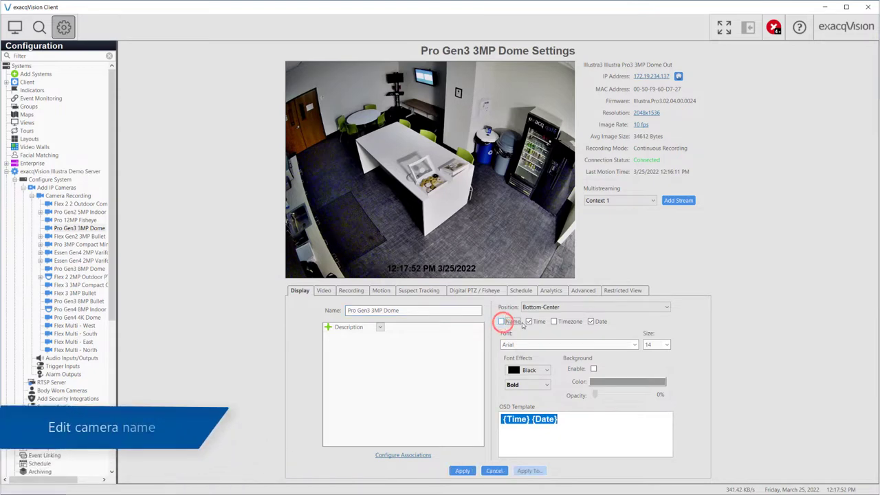
pyautogui.click(526, 322)
pyautogui.click(502, 322)
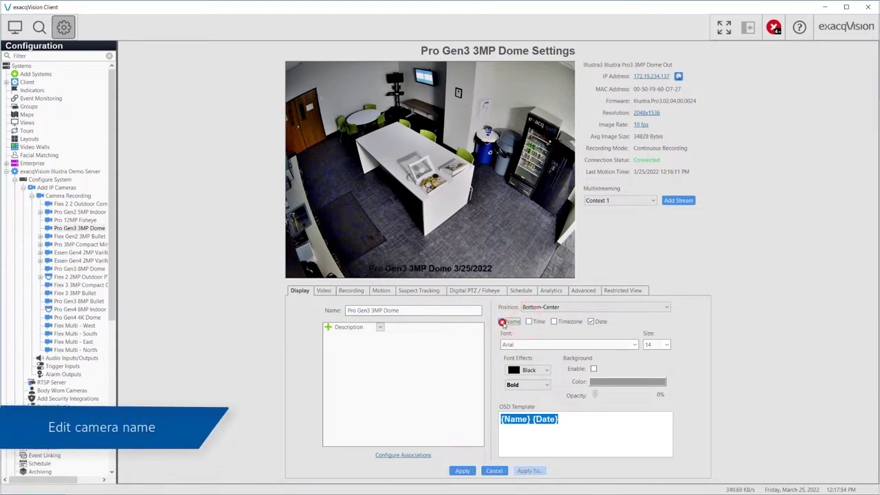
pyautogui.click(531, 322)
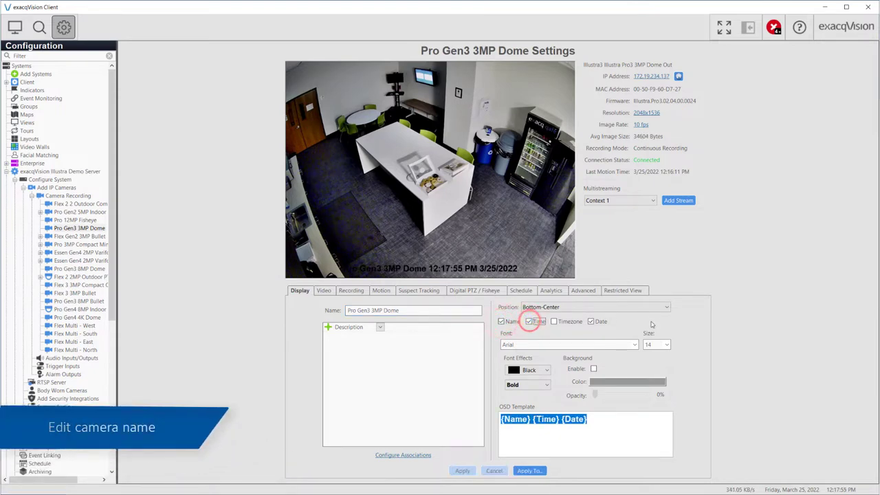
pyautogui.click(546, 370)
pyautogui.click(543, 475)
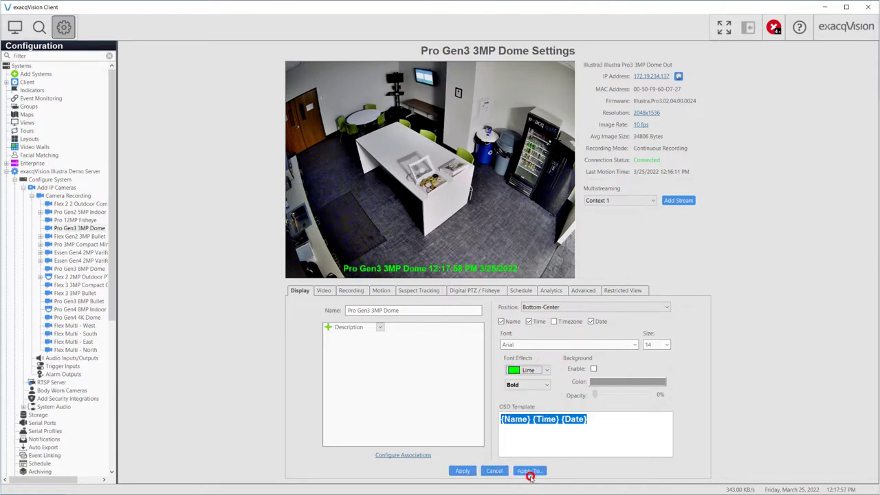
# Place the overlay at Bottom-Center, keep the Arial font, and apply the settings
pyautogui.click(635, 345)
pyautogui.click(685, 352)
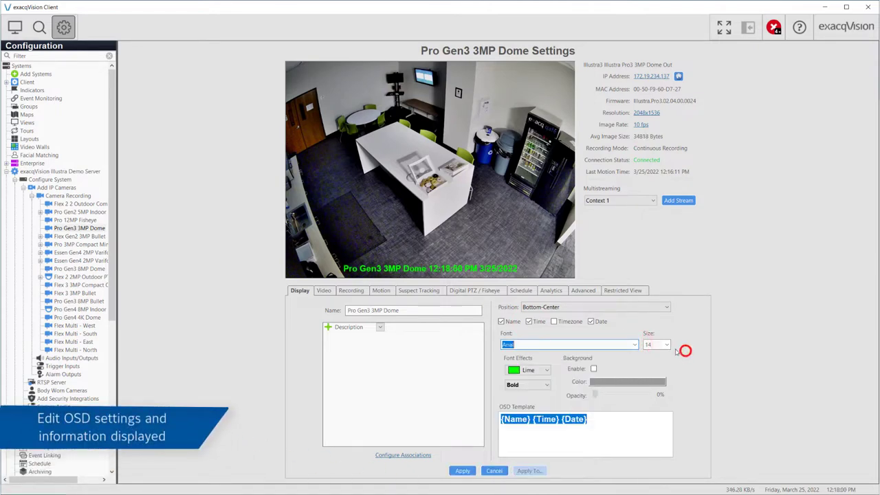
pyautogui.click(663, 307)
pyautogui.click(635, 329)
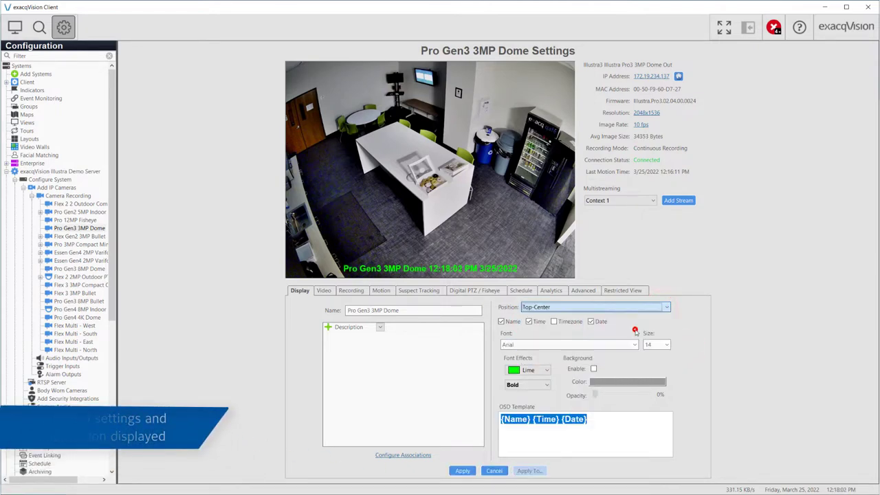
pyautogui.click(657, 308)
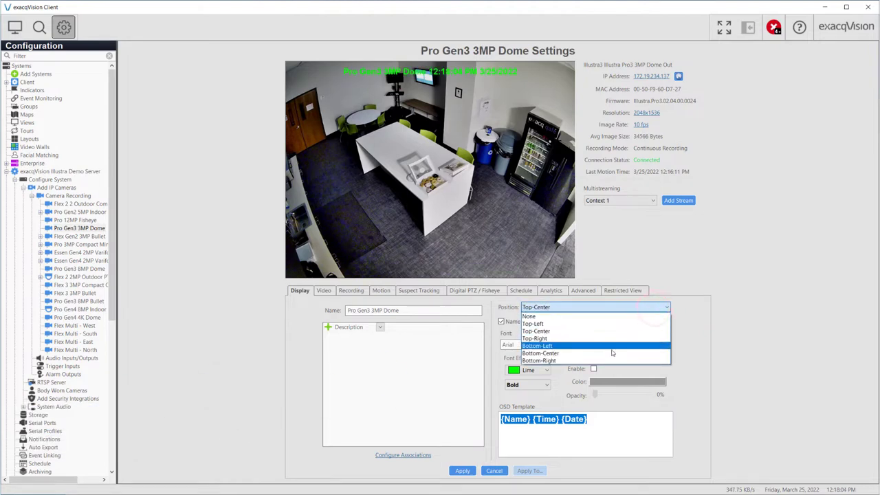
pyautogui.click(611, 354)
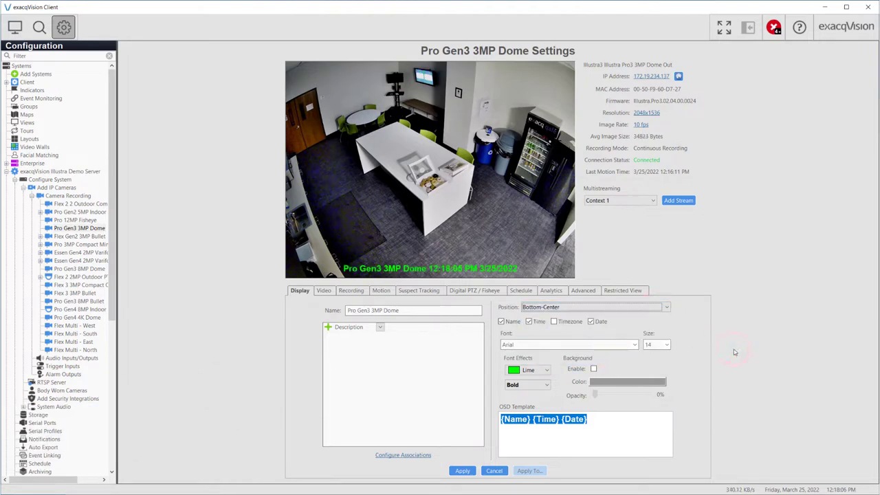
pyautogui.click(635, 345)
pyautogui.moveTo(633, 360); pyautogui.dragTo(636, 385)
pyautogui.click(685, 329)
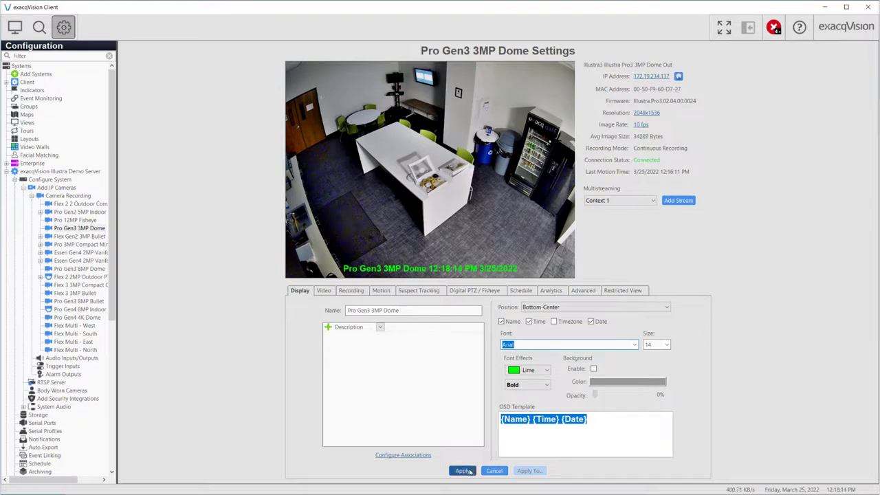
pyautogui.click(465, 471)
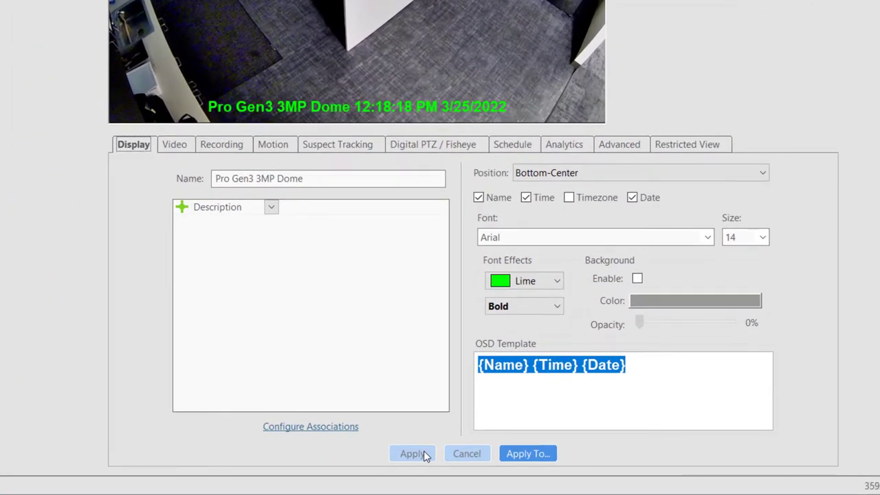
pyautogui.click(517, 454)
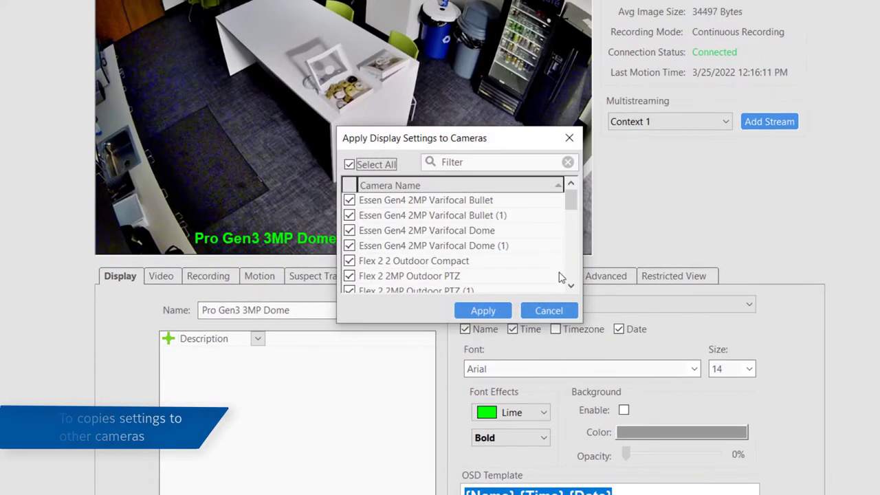
pyautogui.moveTo(571, 199)
pyautogui.mouseDown()
pyautogui.moveTo(578, 275)
pyautogui.moveTo(575, 206)
pyautogui.mouseUp()
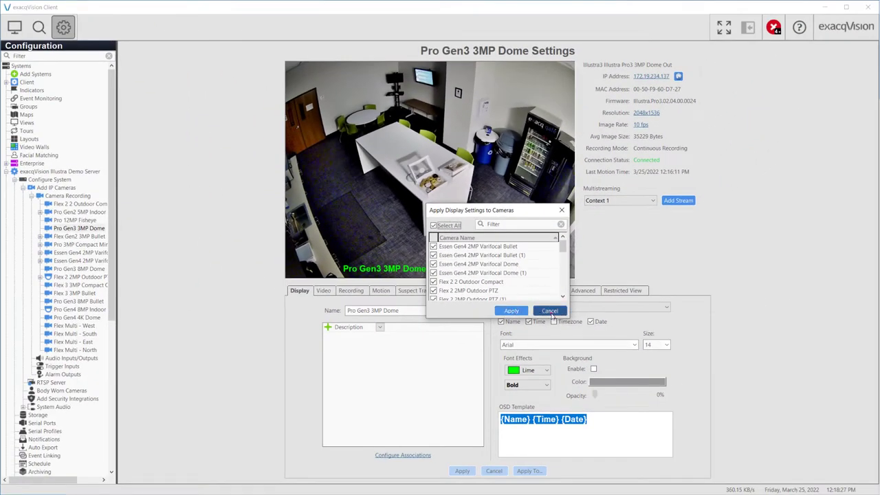
pyautogui.click(550, 312)
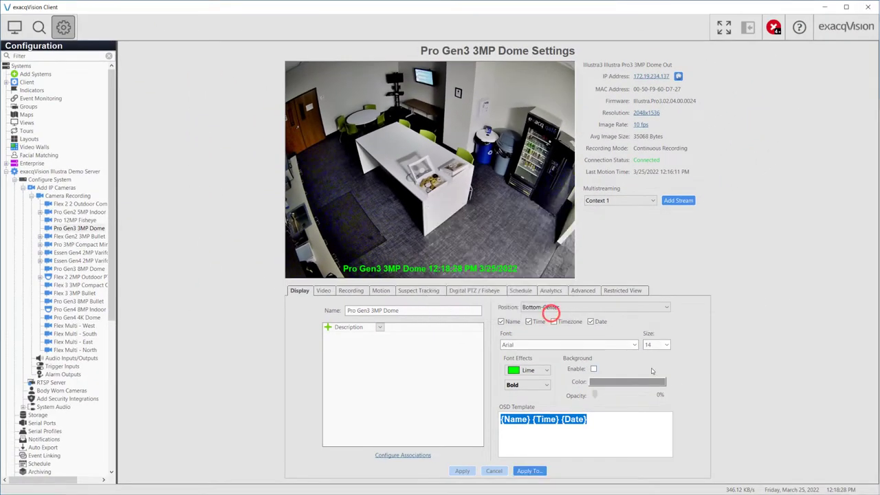
pyautogui.click(379, 328)
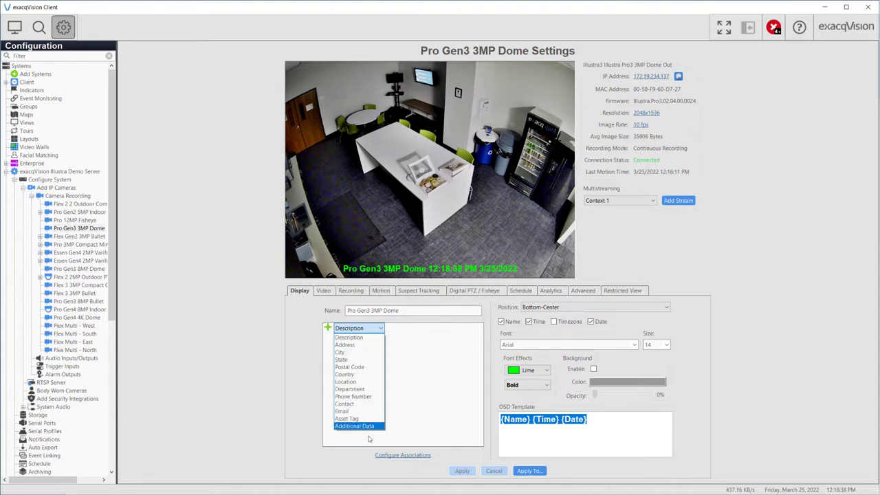
pyautogui.click(368, 439)
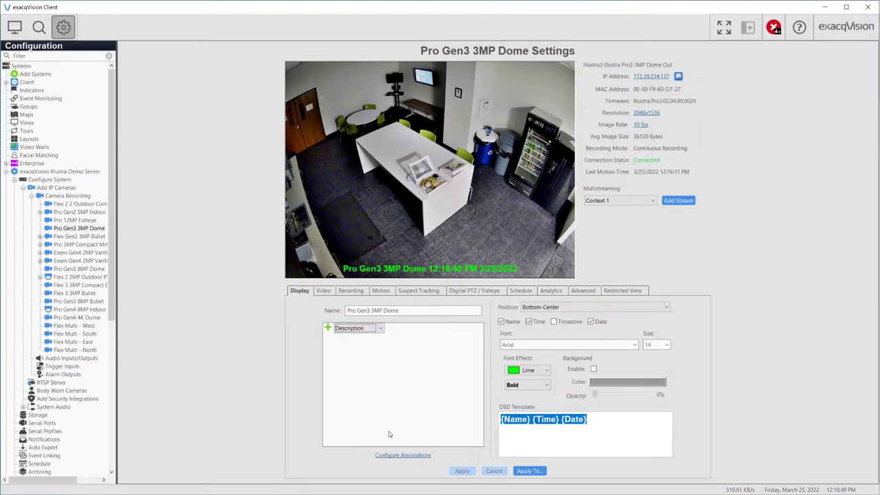
# On the Video tab, draw a video mask over the fisheye's lower-right area and apply it
pyautogui.click(329, 290)
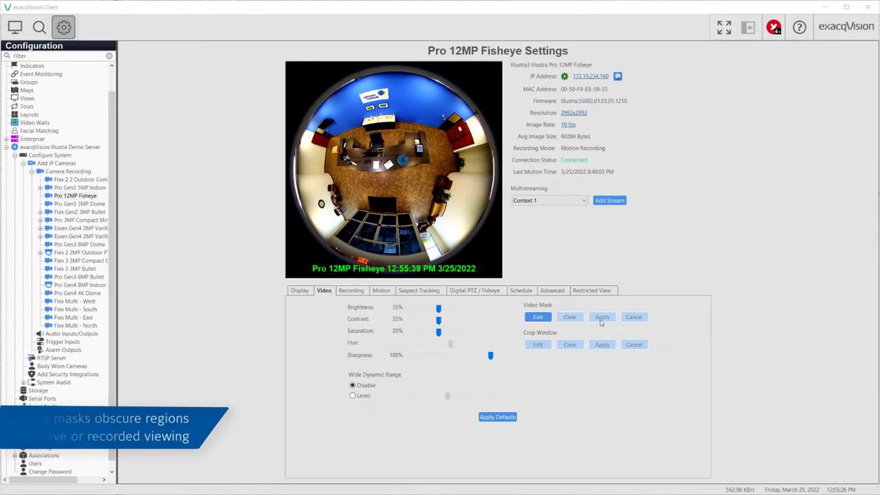
pyautogui.click(536, 318)
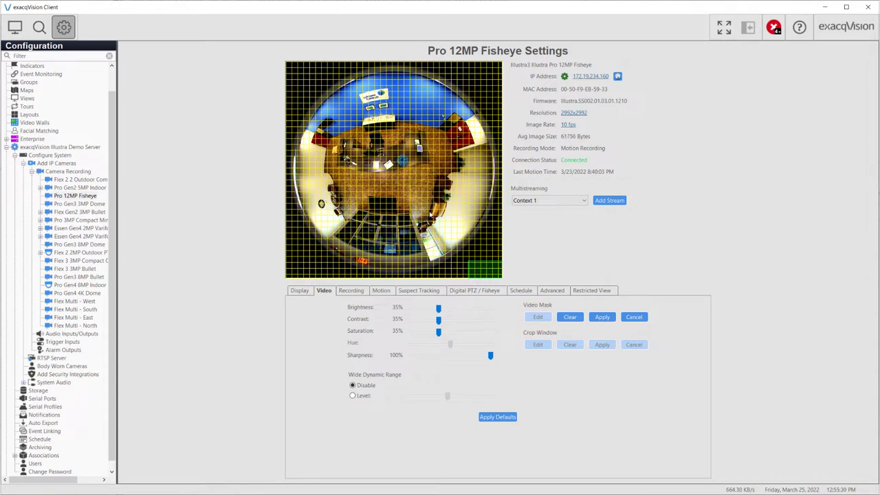
pyautogui.moveTo(411, 174); pyautogui.dragTo(504, 277)
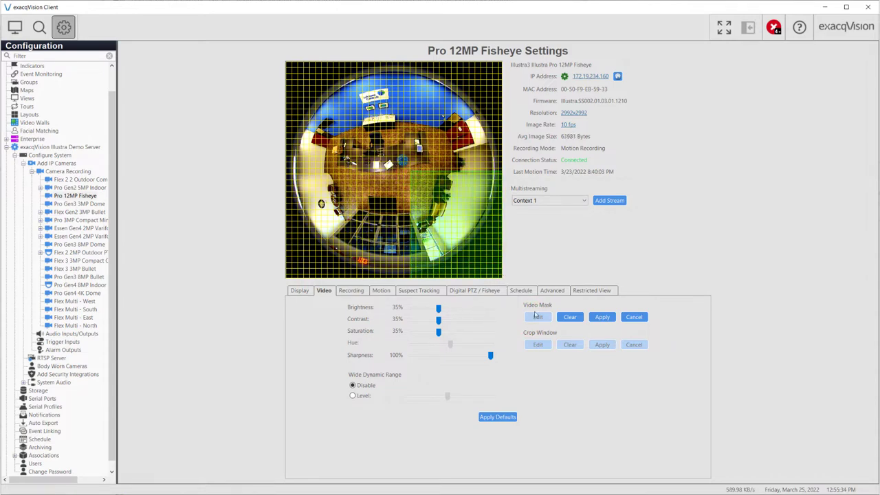
pyautogui.click(603, 318)
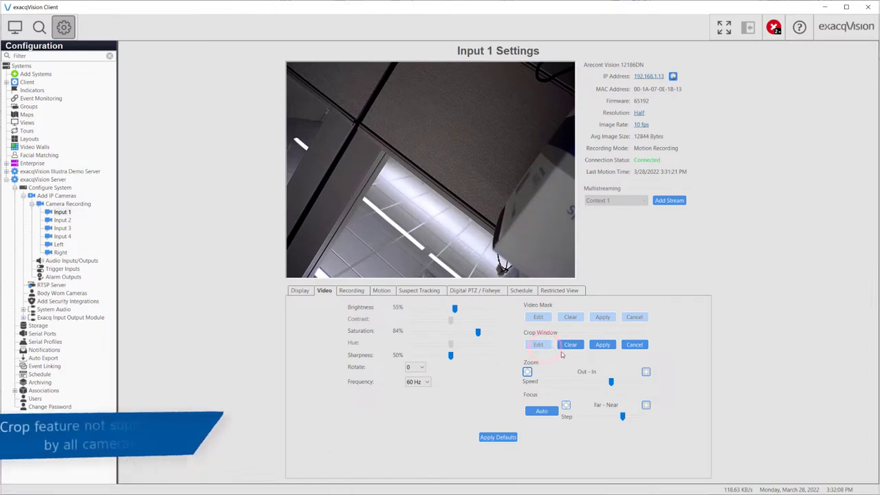
# Draw a crop window over Input 1's live image and apply it
pyautogui.moveTo(328, 107); pyautogui.dragTo(575, 278)
pyautogui.click(604, 345)
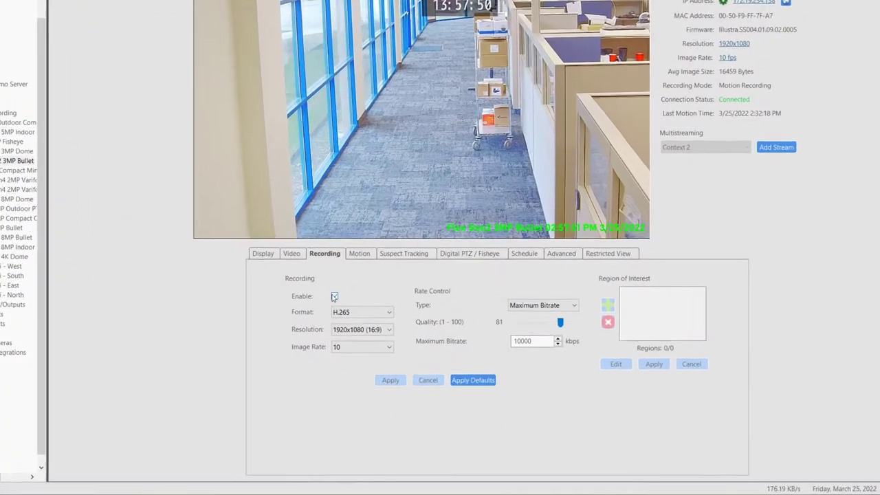
pyautogui.click(362, 326)
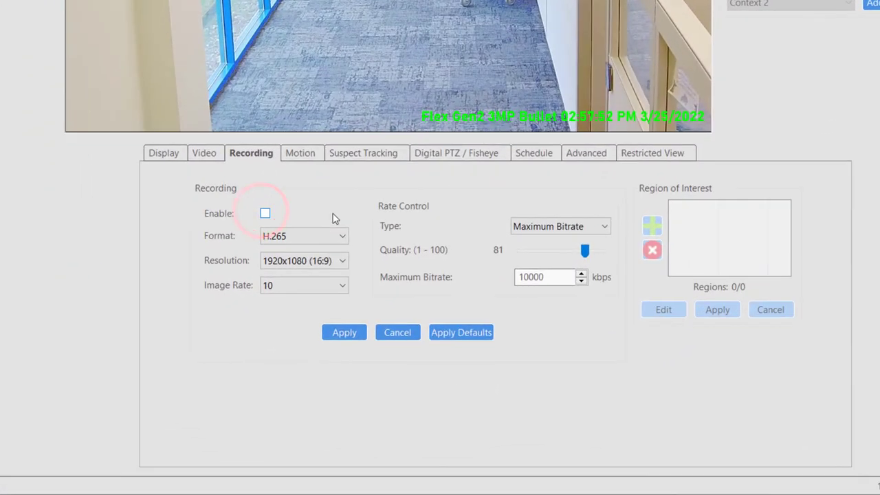
pyautogui.click(266, 215)
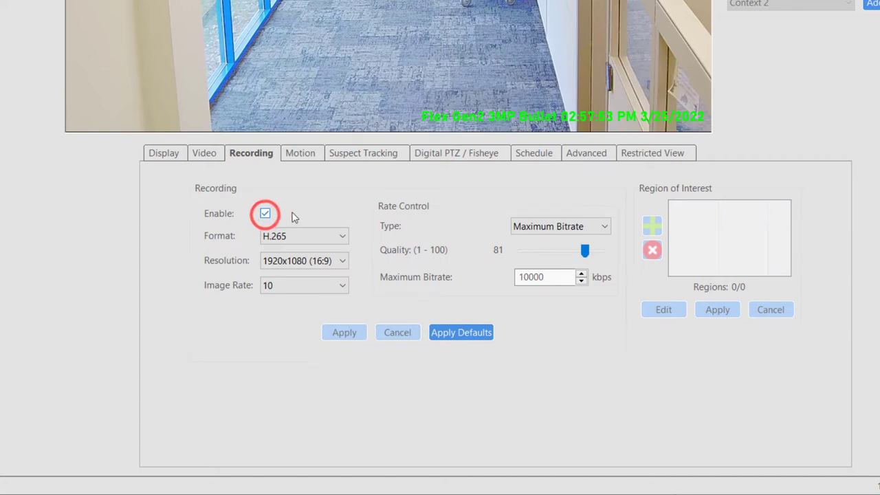
pyautogui.click(343, 236)
pyautogui.click(362, 233)
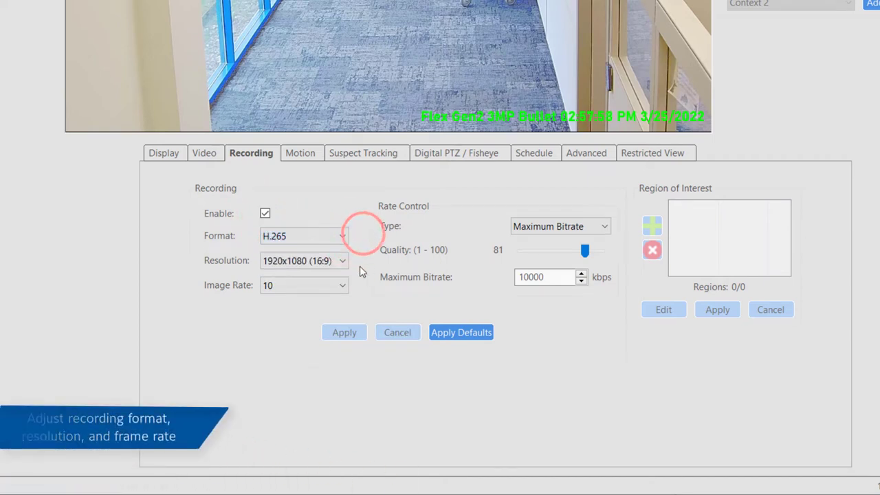
pyautogui.click(342, 261)
pyautogui.click(374, 256)
pyautogui.click(347, 287)
pyautogui.click(394, 274)
pyautogui.click(590, 227)
pyautogui.click(605, 199)
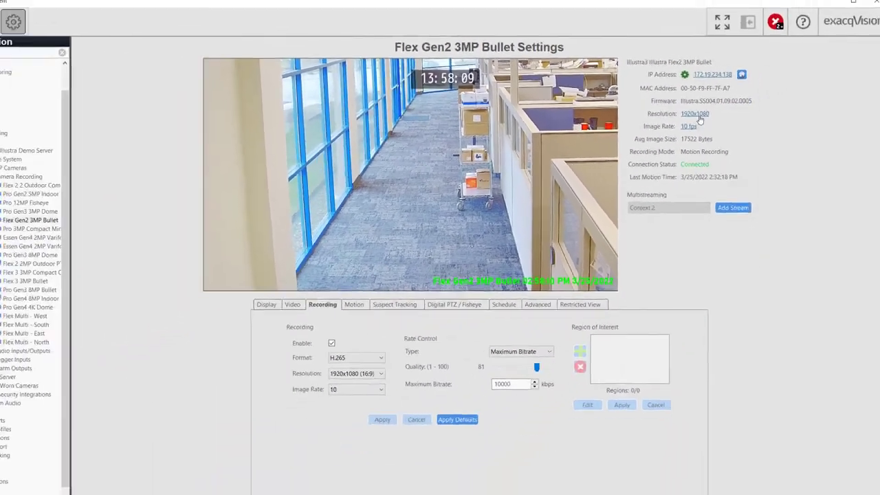
pyautogui.click(68, 171)
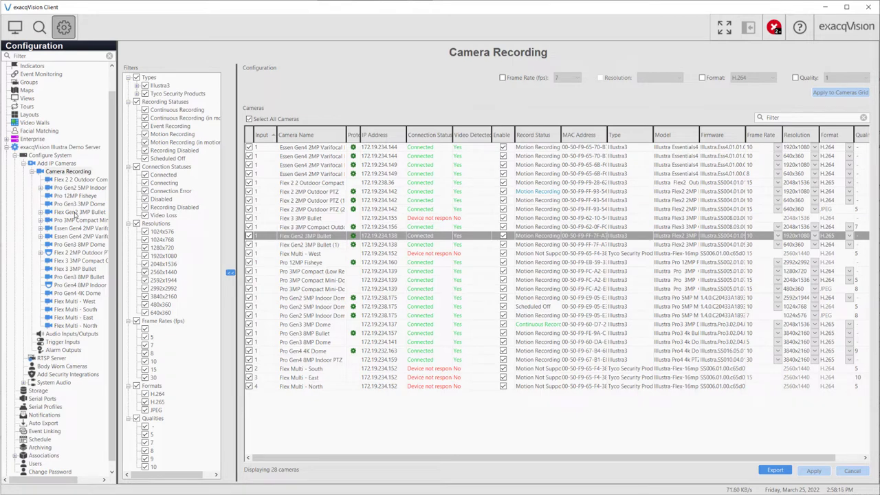
pyautogui.click(74, 213)
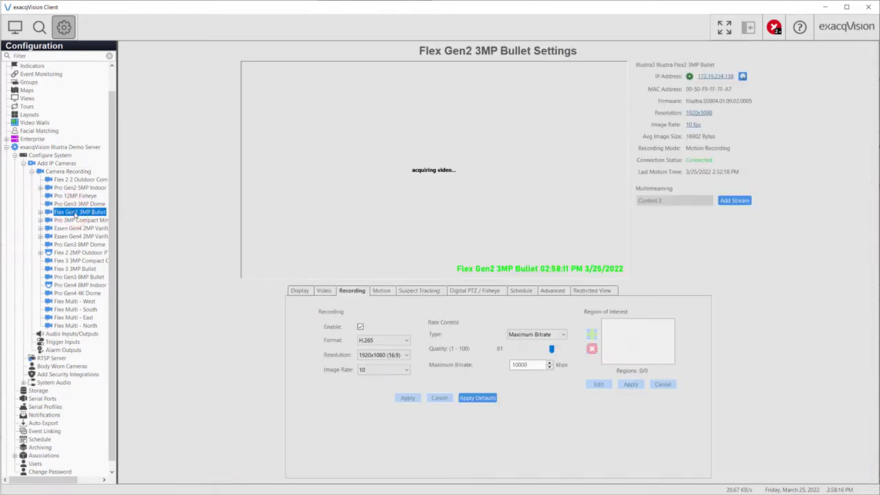
# Add a second motion zone covering the right half of the view and save it
pyautogui.click(381, 291)
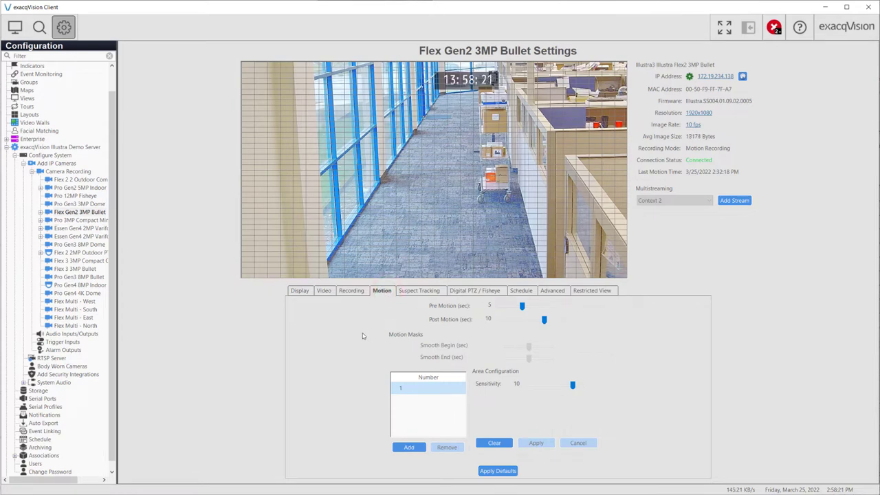
pyautogui.click(591, 365)
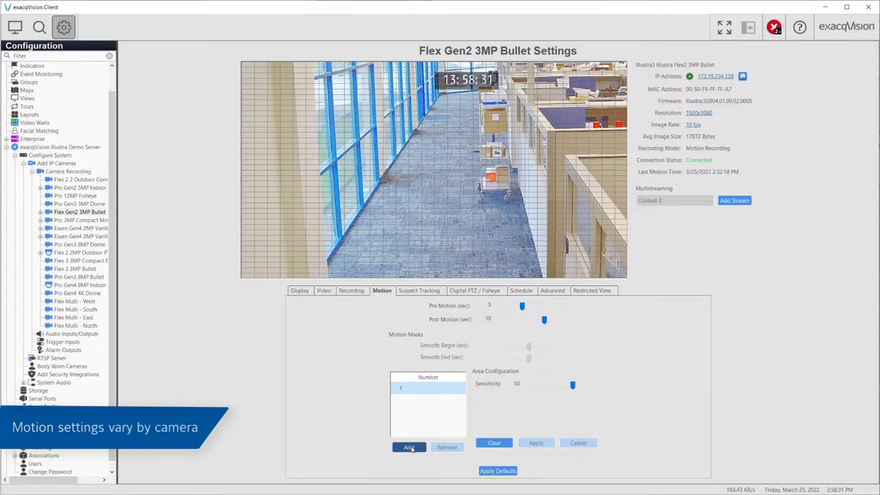
pyautogui.click(409, 447)
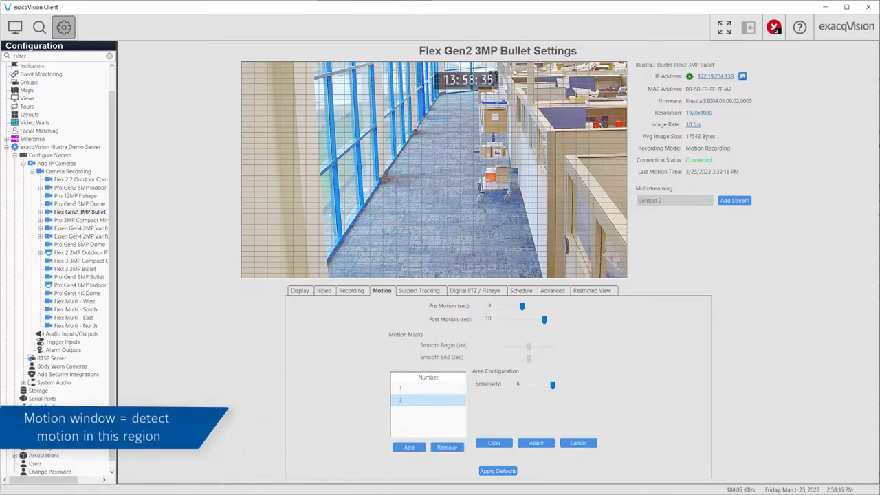
pyautogui.moveTo(512, 64); pyautogui.dragTo(624, 315)
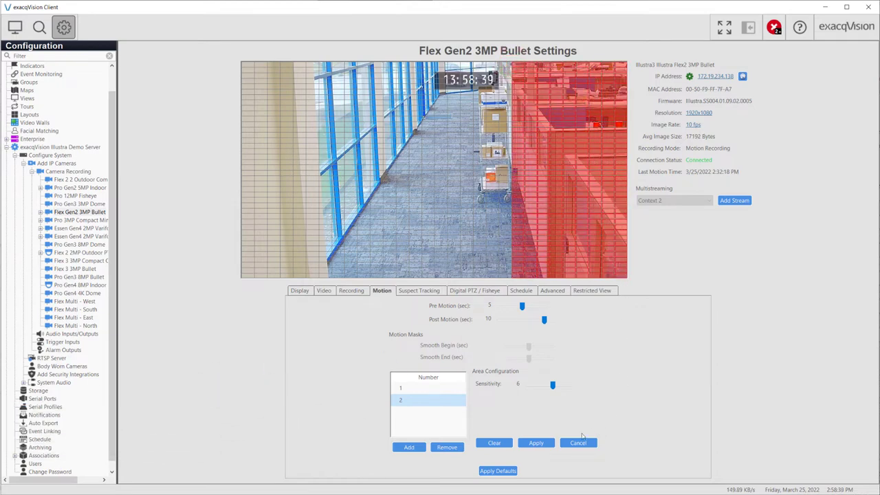
pyautogui.click(536, 443)
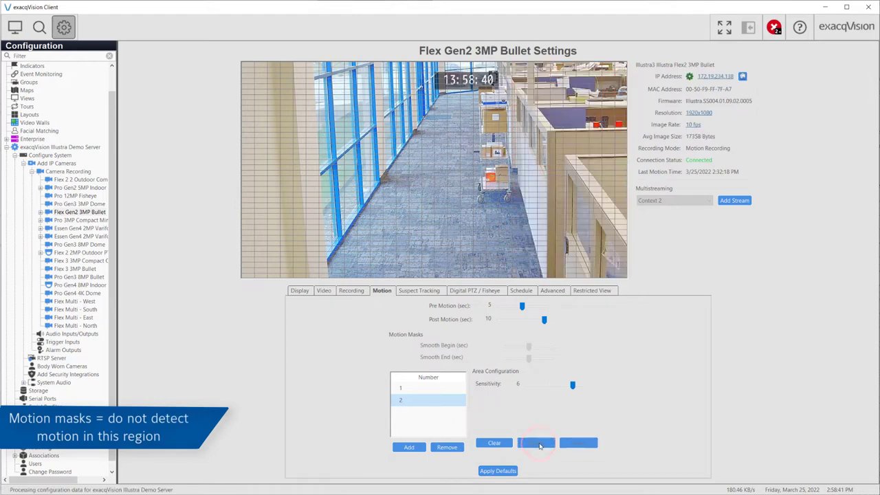
# Review zones 1 and 2, then add a small third motion zone at the lower left
pyautogui.click(428, 400)
pyautogui.click(427, 389)
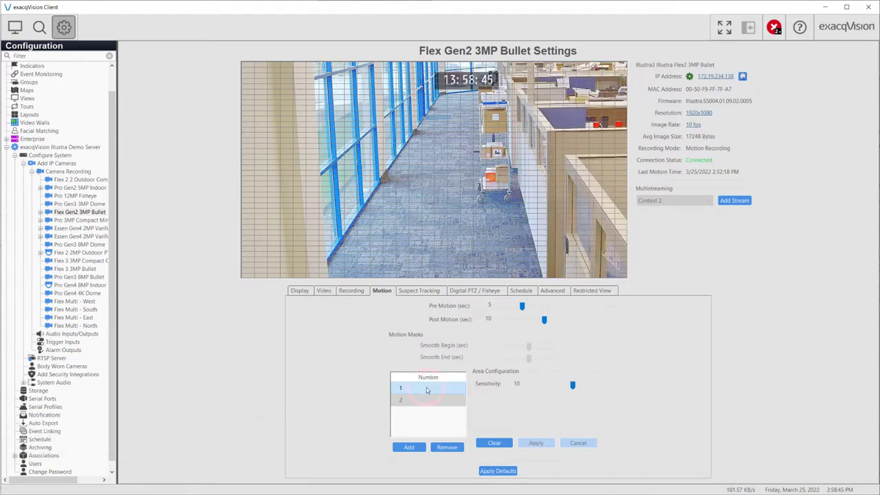
pyautogui.click(419, 399)
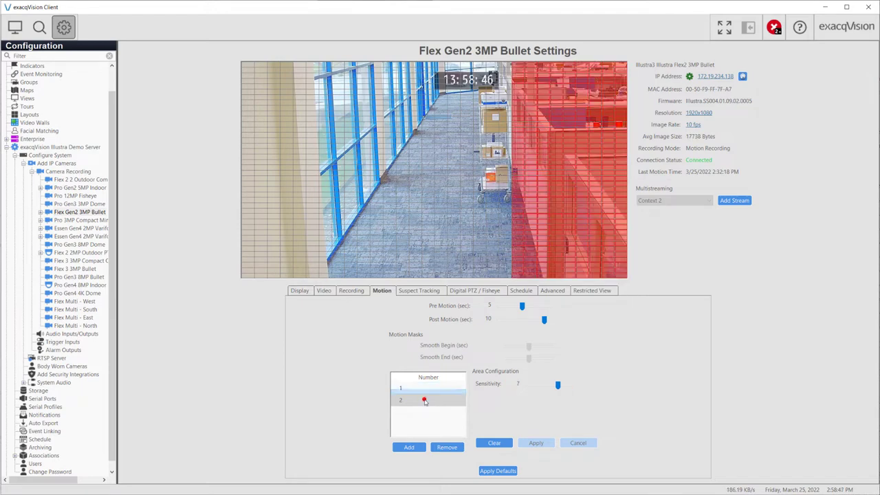
pyautogui.click(413, 447)
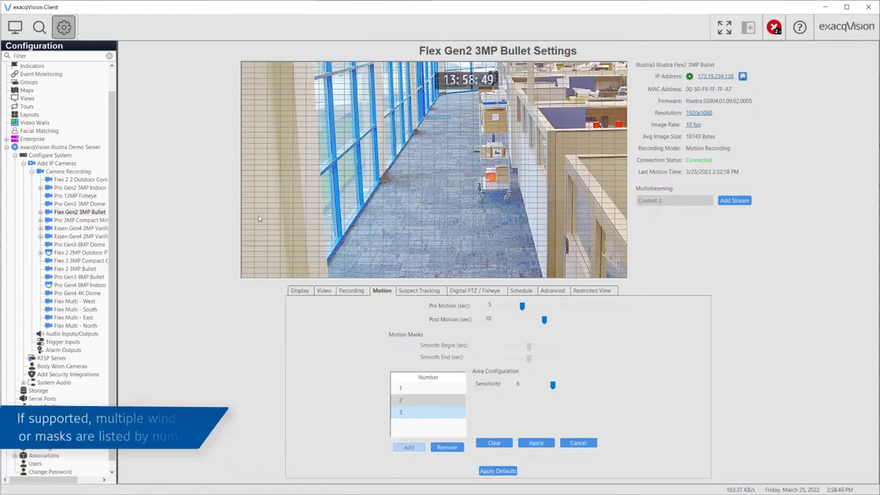
pyautogui.moveTo(254, 211); pyautogui.dragTo(297, 257)
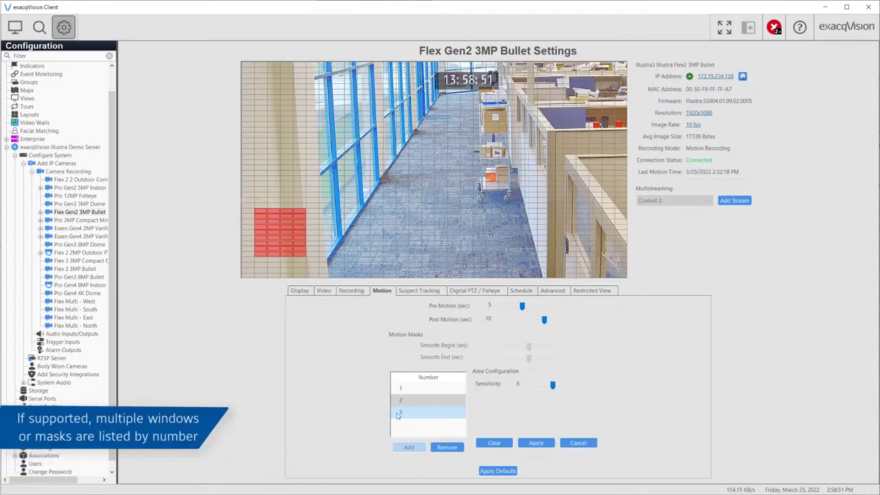
pyautogui.click(537, 443)
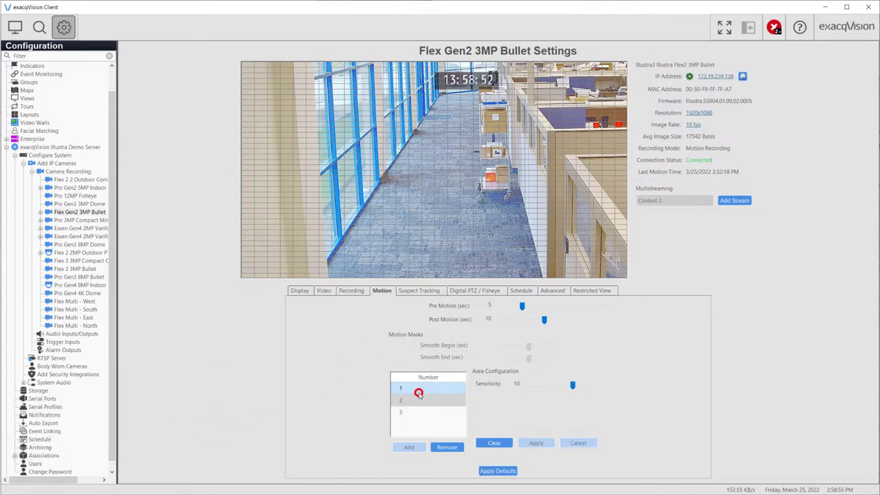
# Delete motion zones 3 and 2, leaving only zone 1, and save the mask
pyautogui.click(447, 447)
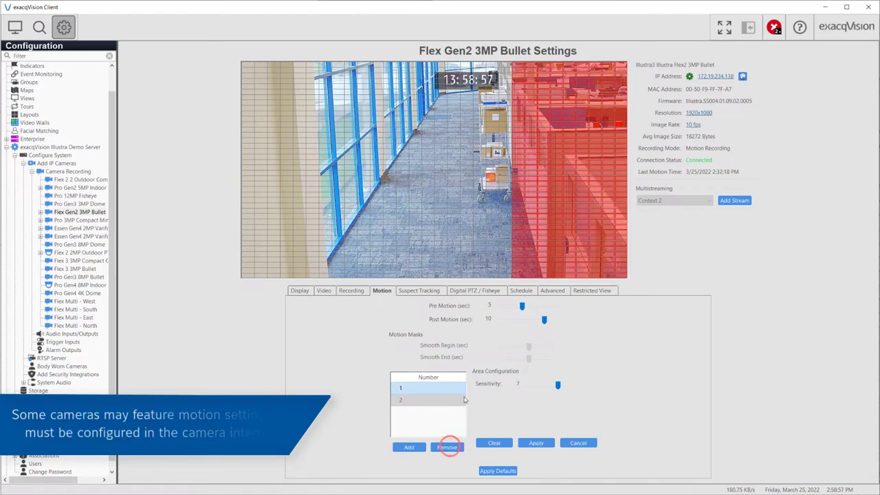
pyautogui.click(429, 400)
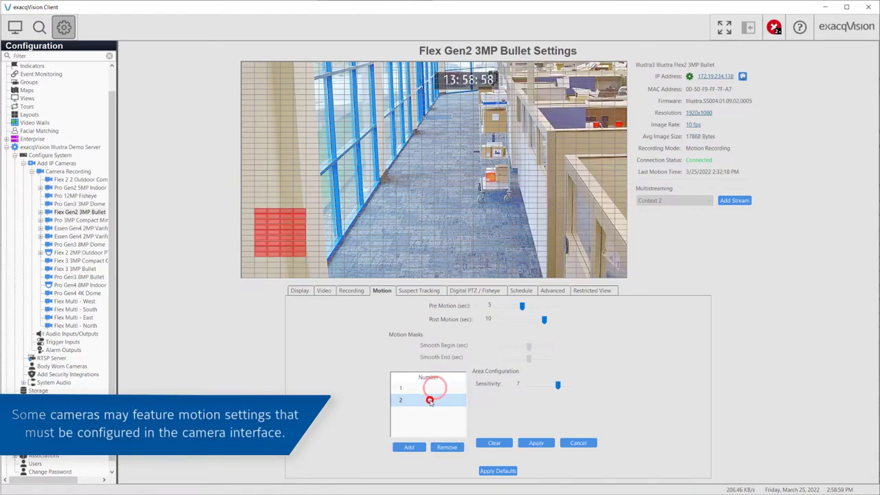
pyautogui.click(443, 447)
pyautogui.click(531, 444)
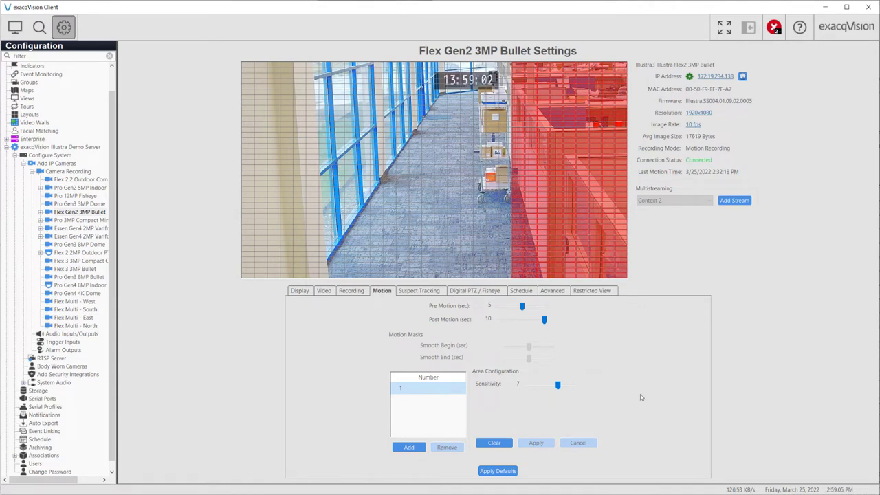
# Open the Flex Gen2 3MP Bullet's Suspect Tracking tab and turn on the analytics zone overlay
pyautogui.click(414, 291)
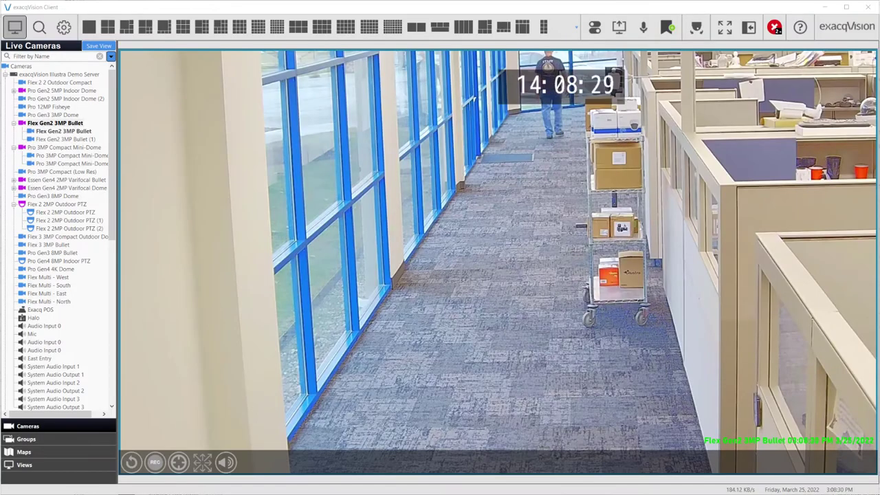
pyautogui.click(178, 462)
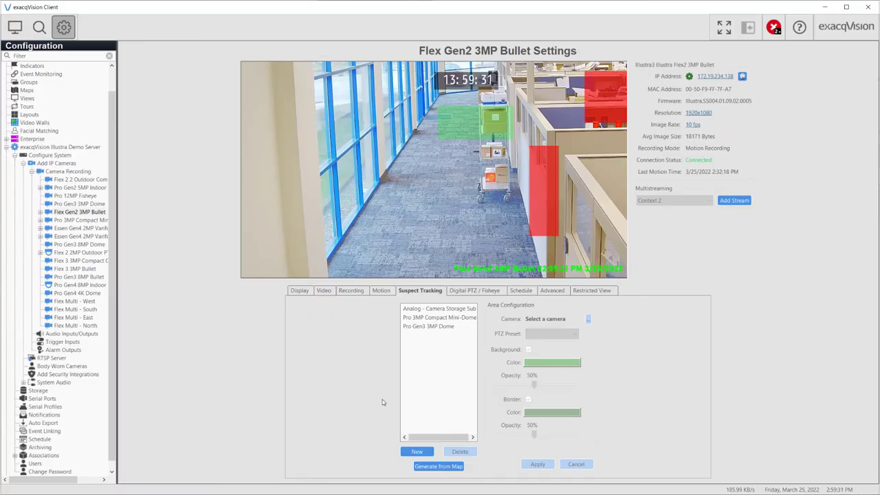
# Draft a new suspect tracking area over the corridor floor, leaving its colour unchanged
pyautogui.click(407, 452)
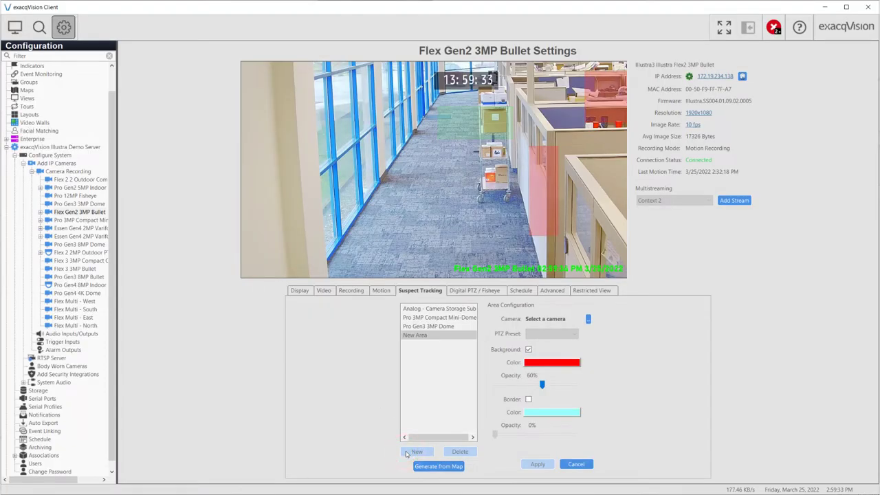
pyautogui.moveTo(331, 161); pyautogui.dragTo(405, 272)
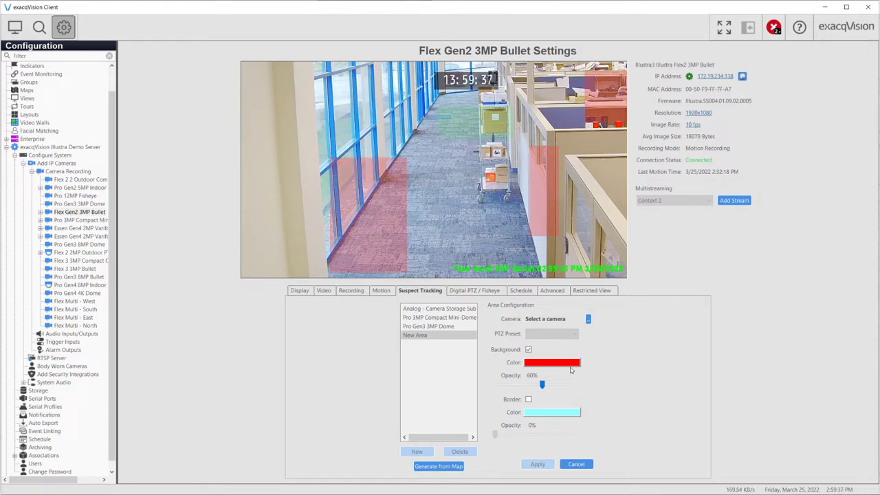
pyautogui.click(569, 366)
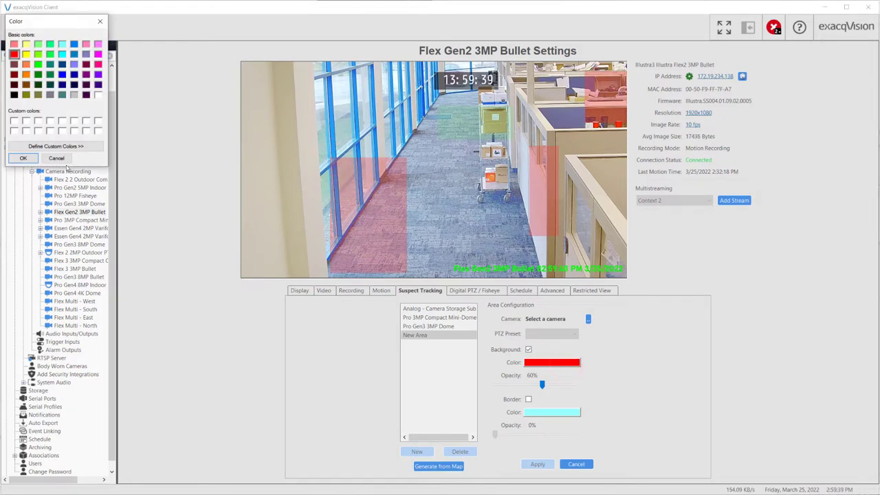
pyautogui.click(59, 159)
# Link an Essen Gen4 varifocal camera to the area, then discard the unsaved area
pyautogui.click(589, 320)
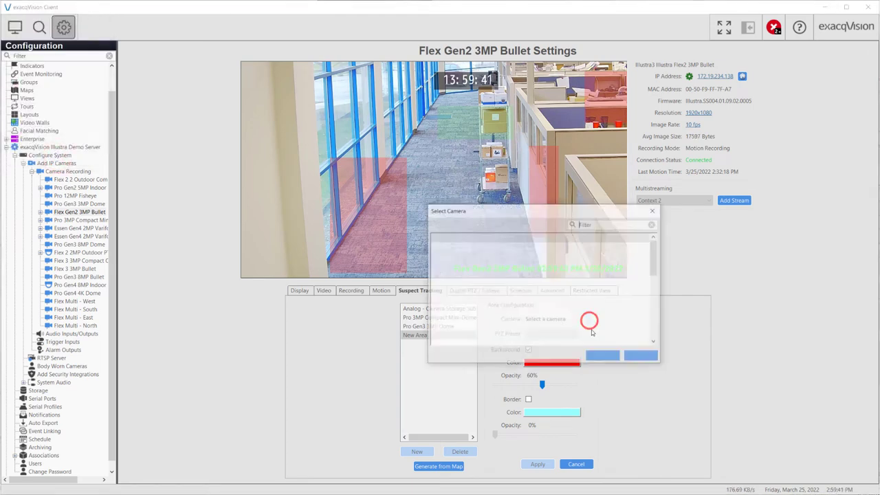
pyautogui.click(434, 268)
pyautogui.click(603, 355)
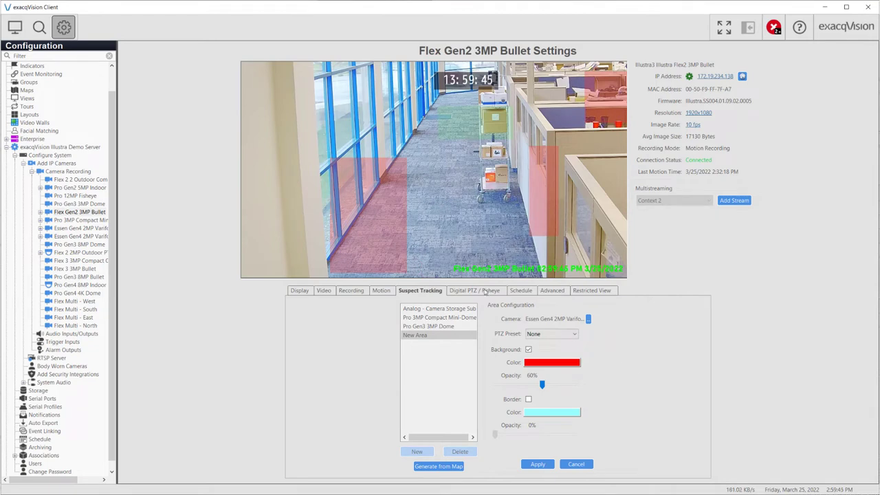
pyautogui.click(574, 465)
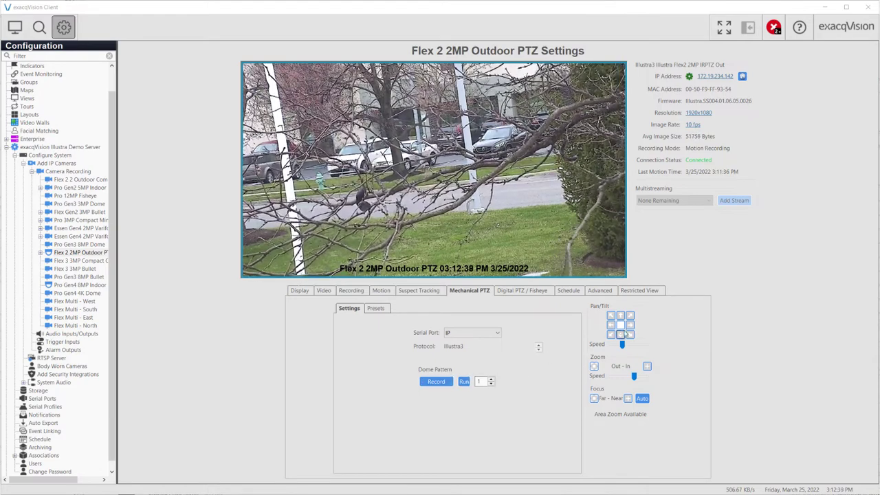
# Pan the Flex 2 PTZ camera right and check the serial port choices without changing them
pyautogui.click(630, 326)
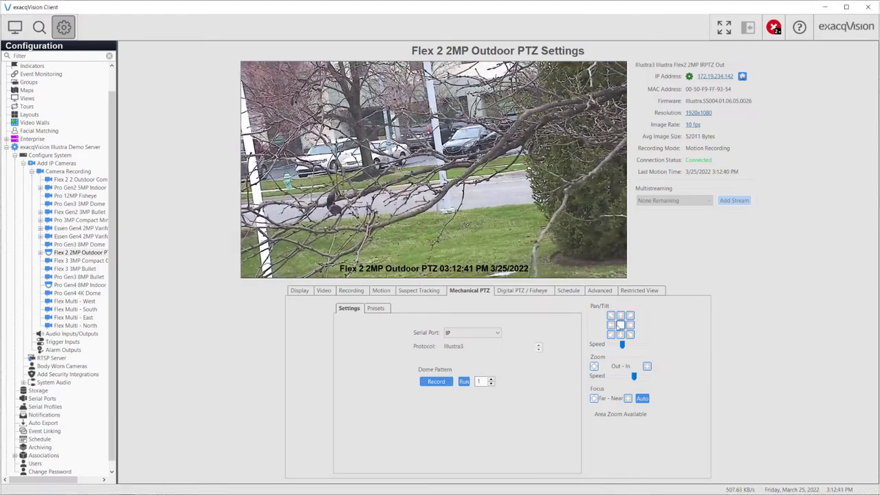
pyautogui.click(496, 332)
pyautogui.click(522, 324)
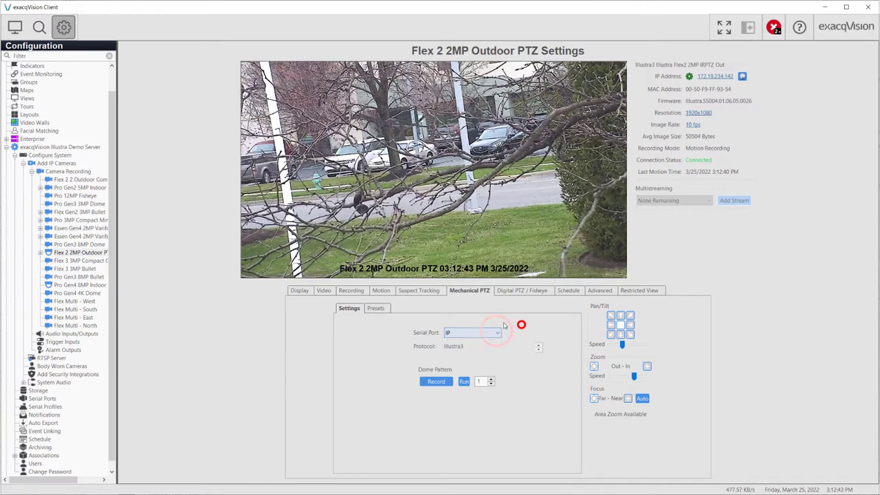
# Select the FarRightZoom preset, pan left, then abandon the preset changes
pyautogui.click(380, 309)
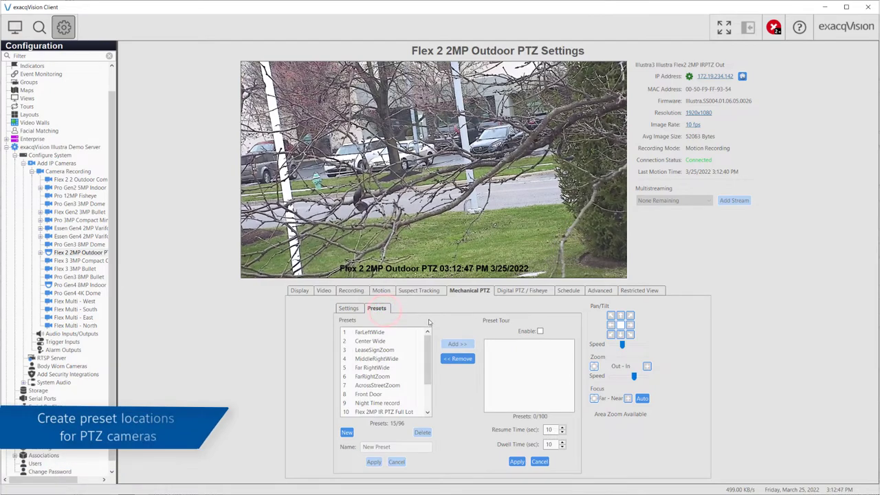
pyautogui.moveTo(430, 346); pyautogui.dragTo(430, 372)
pyautogui.scroll(2, 430, 380)
pyautogui.click(386, 377)
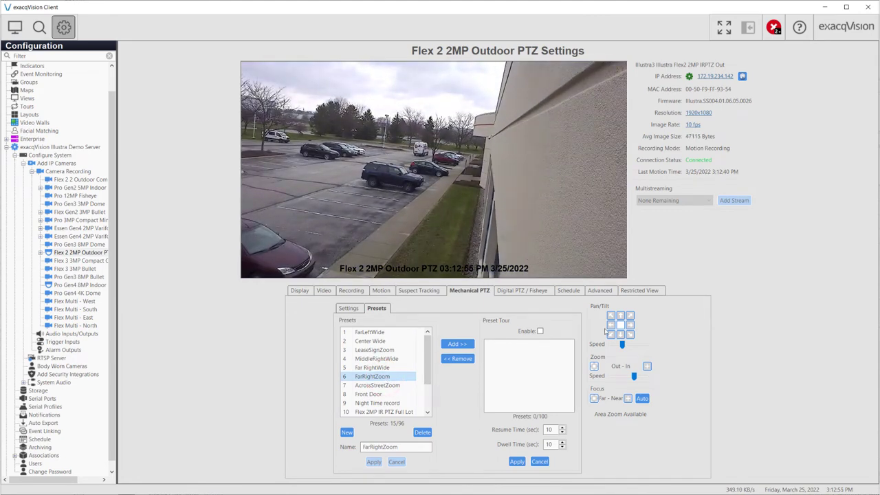
pyautogui.click(611, 326)
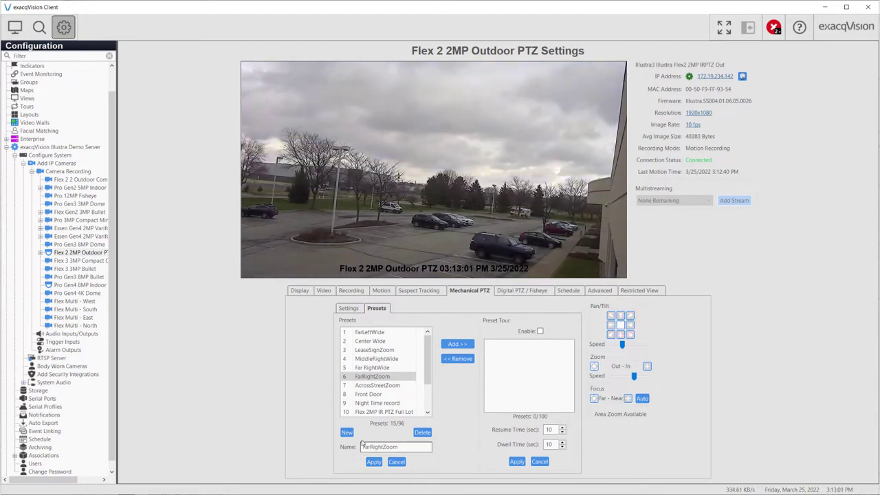
pyautogui.click(347, 432)
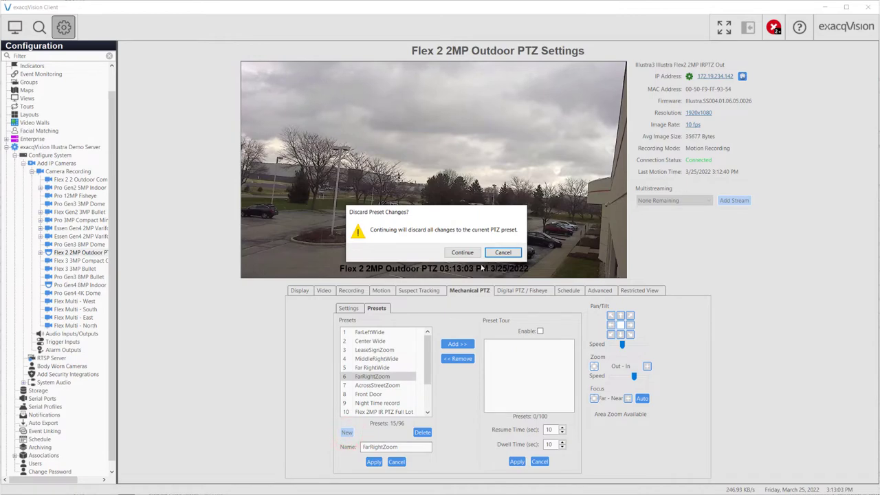
pyautogui.click(462, 253)
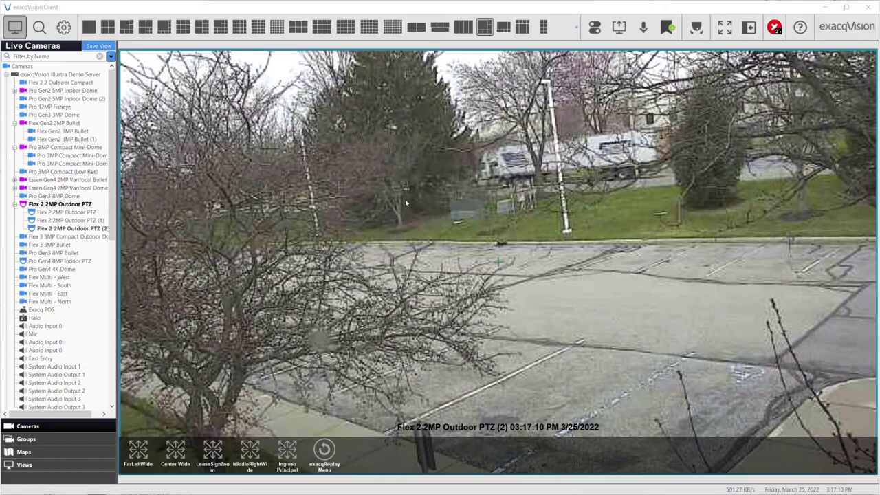
# Send the live Flex 2 PTZ camera to preset 3 LeaseSignZoom from the panel's PTZ menu
pyautogui.rightClick(406, 203)
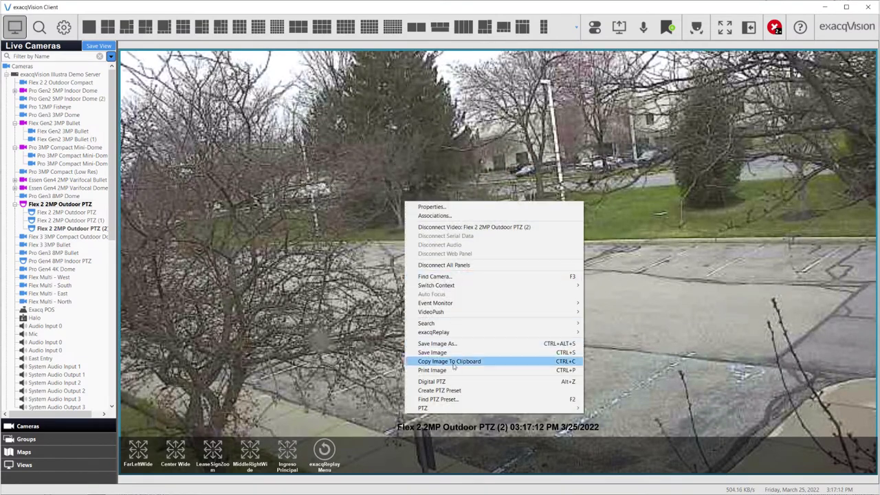
pyautogui.moveTo(481, 408)
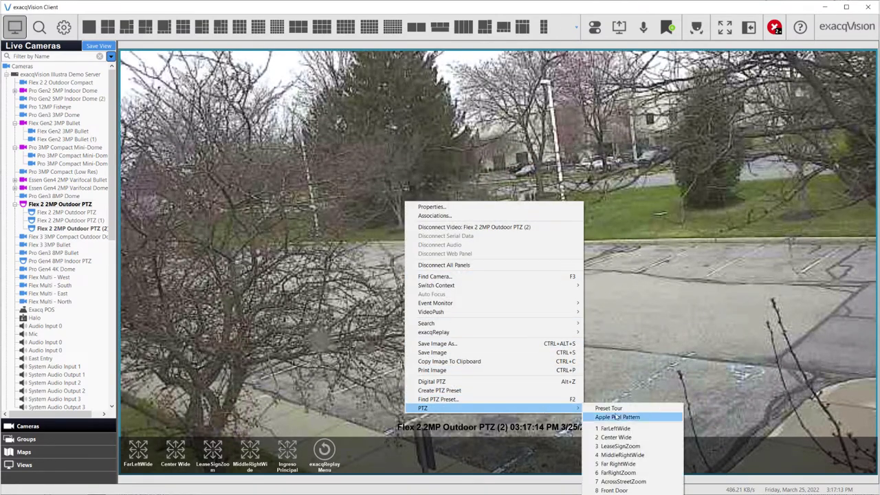
pyautogui.click(623, 447)
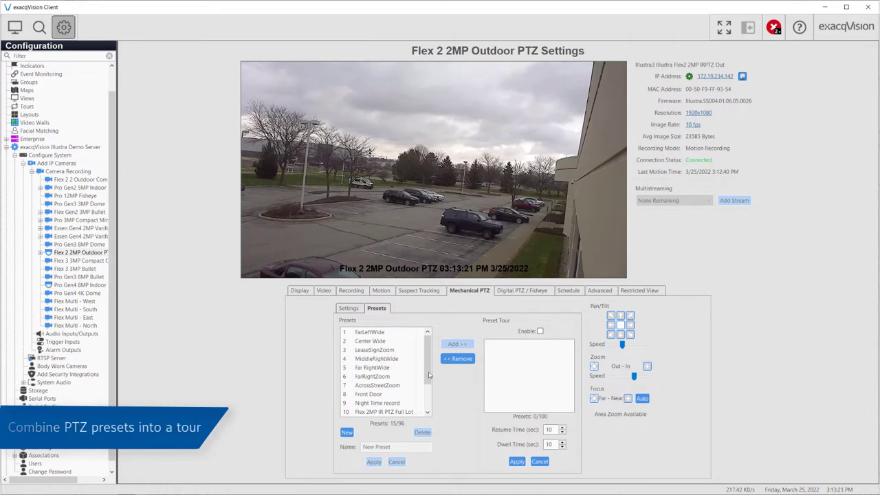
# Add the FarLeftWide, Center Wide and LeaseSignZoom presets to the preset tour in order
pyautogui.click(373, 332)
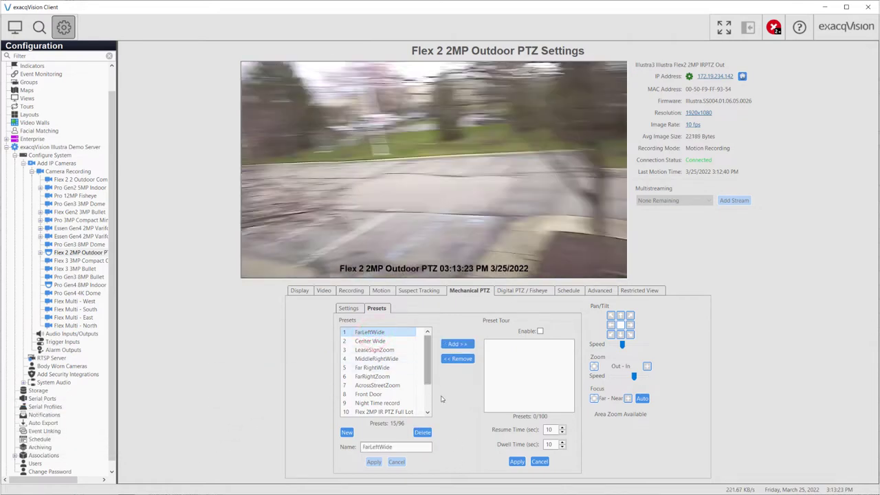
pyautogui.click(457, 344)
pyautogui.click(386, 341)
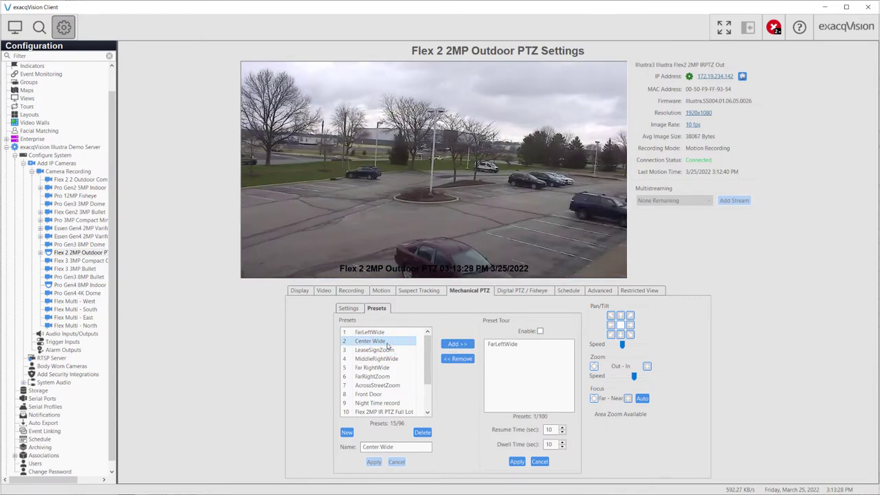
pyautogui.click(458, 344)
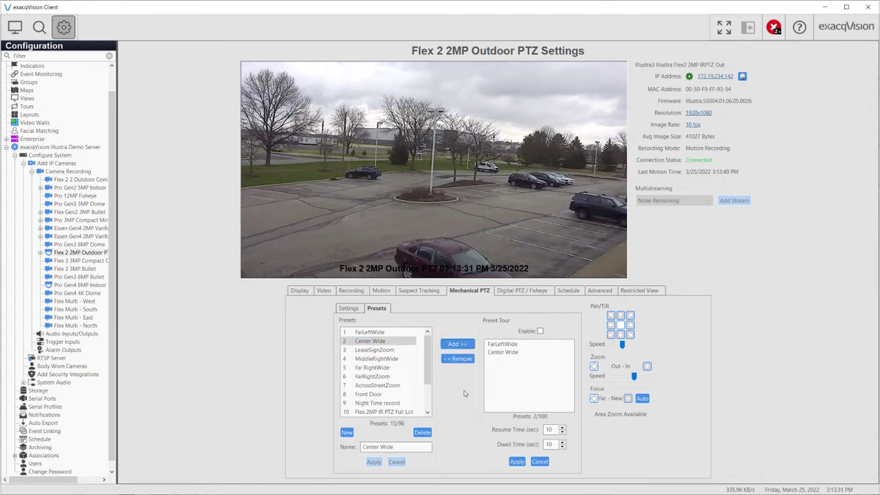
pyautogui.click(389, 350)
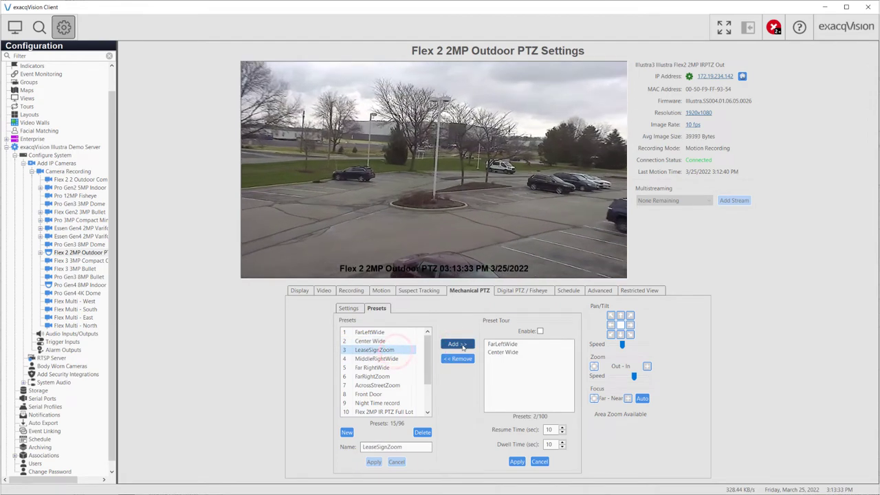
pyautogui.click(461, 345)
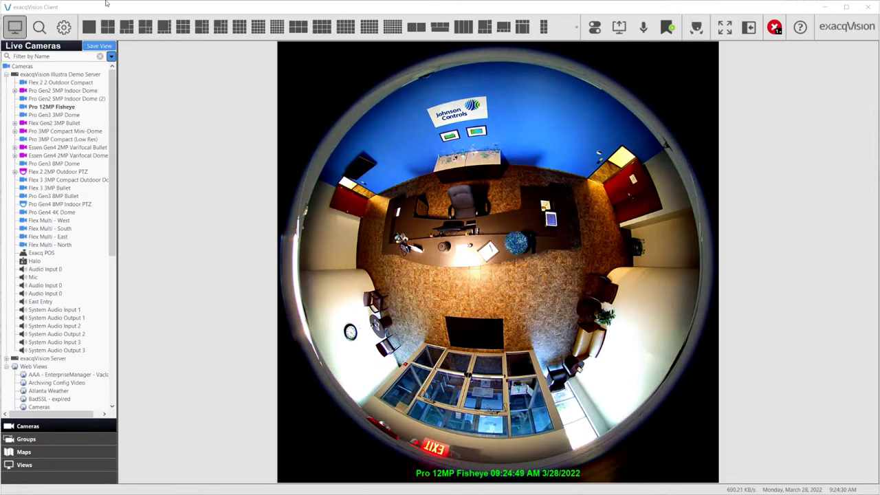
# Turn the Pro 12MP Fisheye's digital PTZ dewarping off and back on
pyautogui.click(63, 27)
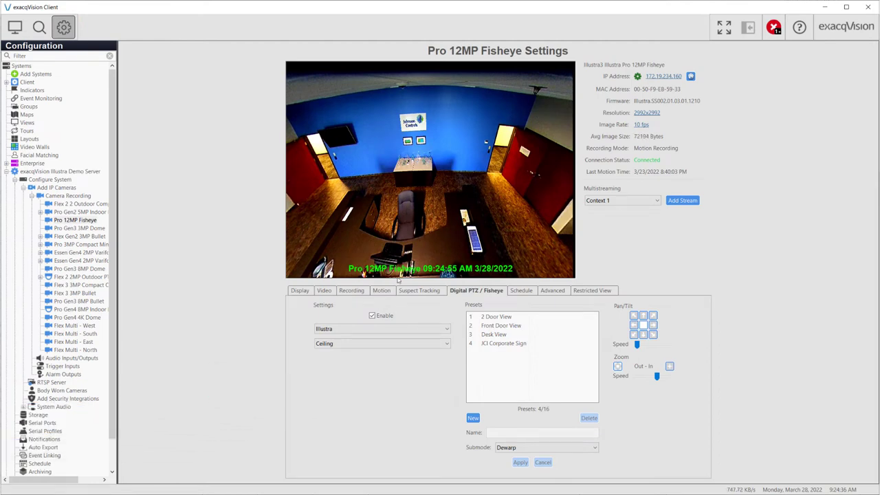
pyautogui.click(374, 316)
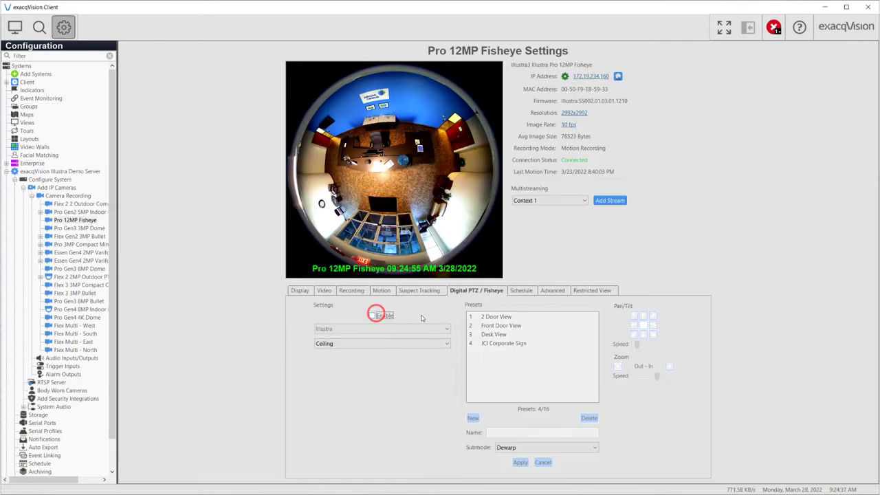
pyautogui.click(377, 319)
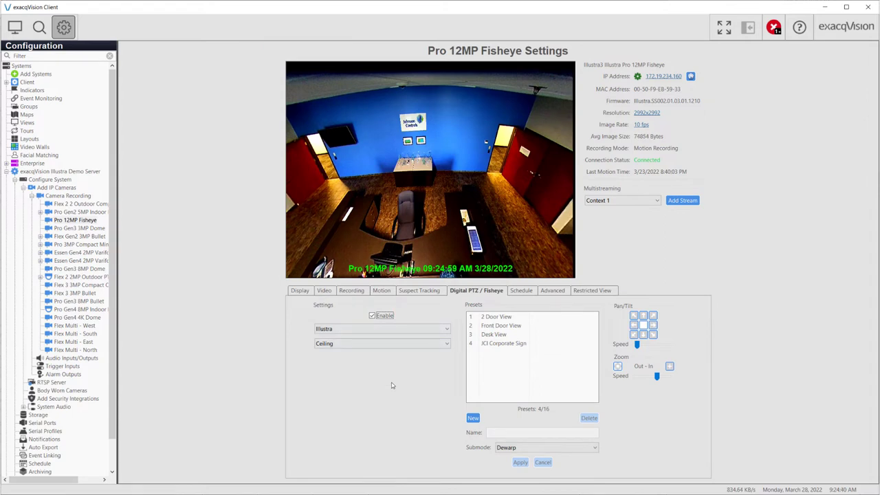
# Try the 2 Door View, Front Door View and JCI Corporate Sign dewarp presets
pyautogui.click(491, 317)
pyautogui.click(497, 327)
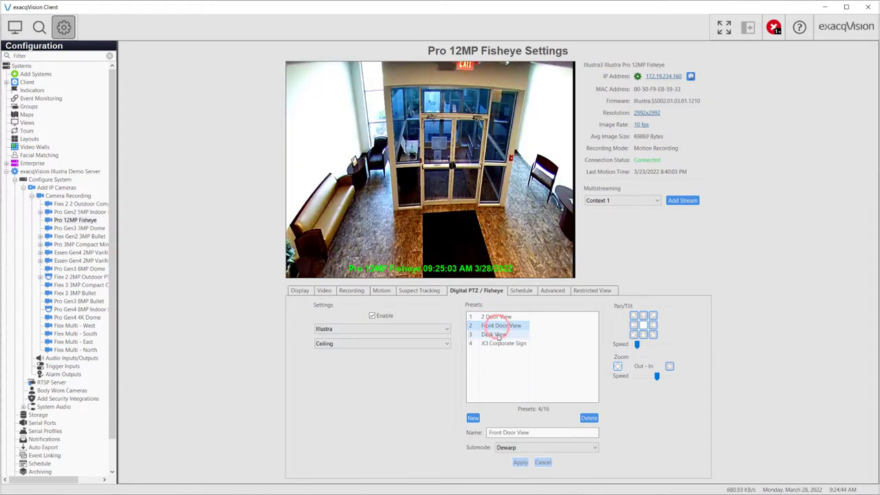
pyautogui.click(497, 343)
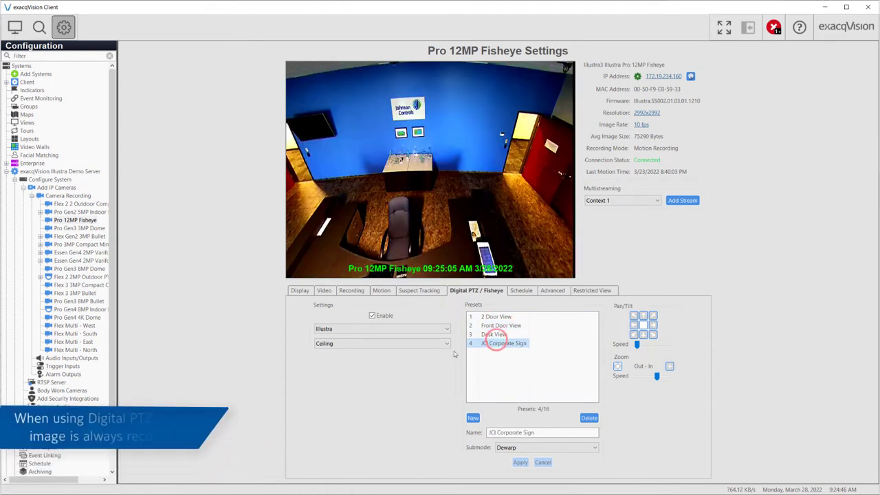
# Steer the dewarped view toward the door, then tilt it down and pan it left
pyautogui.click(653, 326)
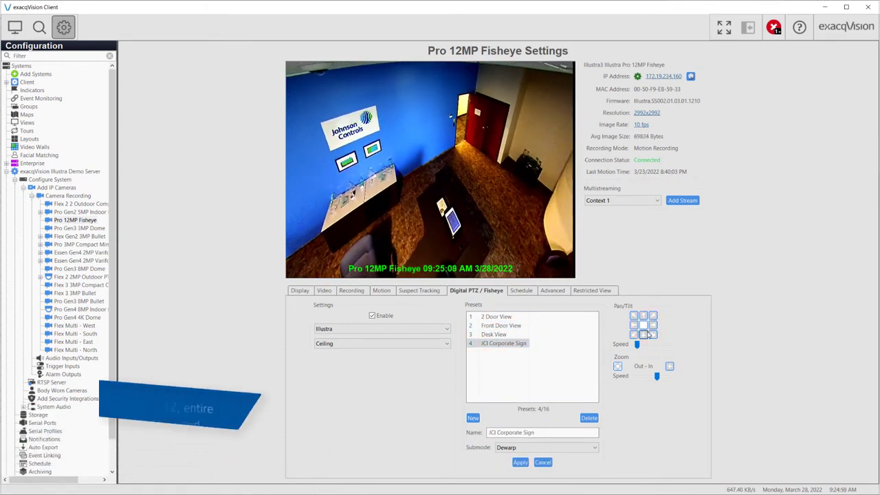
pyautogui.click(644, 335)
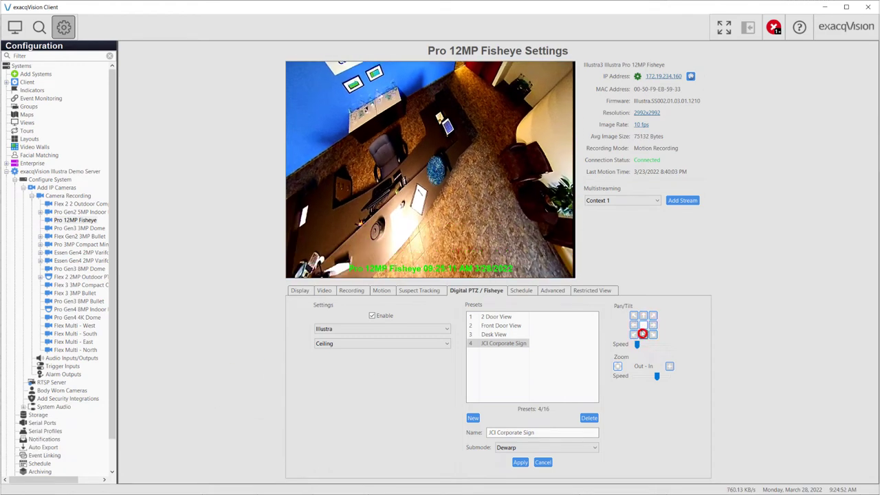
pyautogui.click(634, 326)
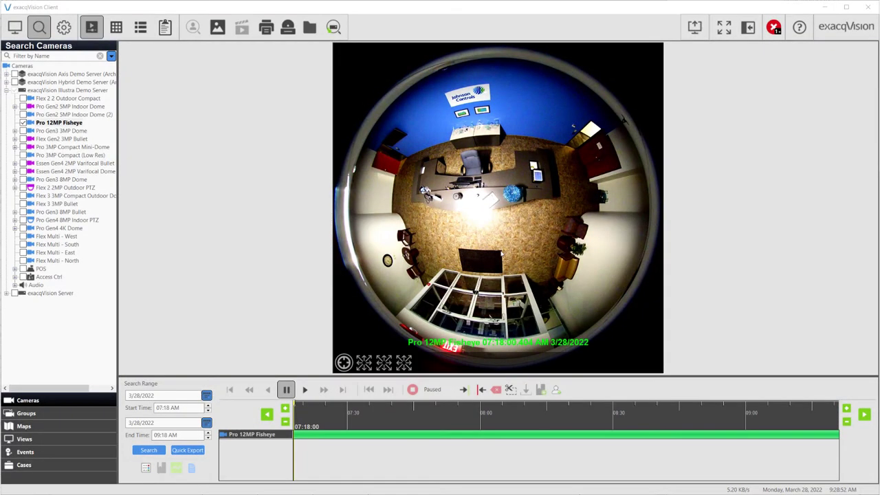
# Dewarp the recorded fisheye video using its right-click Fisheye > Dewarp option
pyautogui.rightClick(503, 244)
pyautogui.moveTo(569, 398)
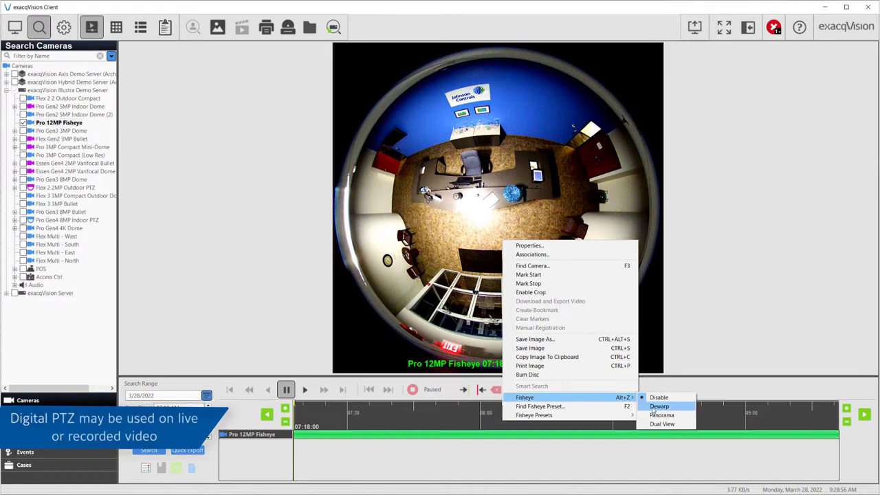
pyautogui.click(659, 406)
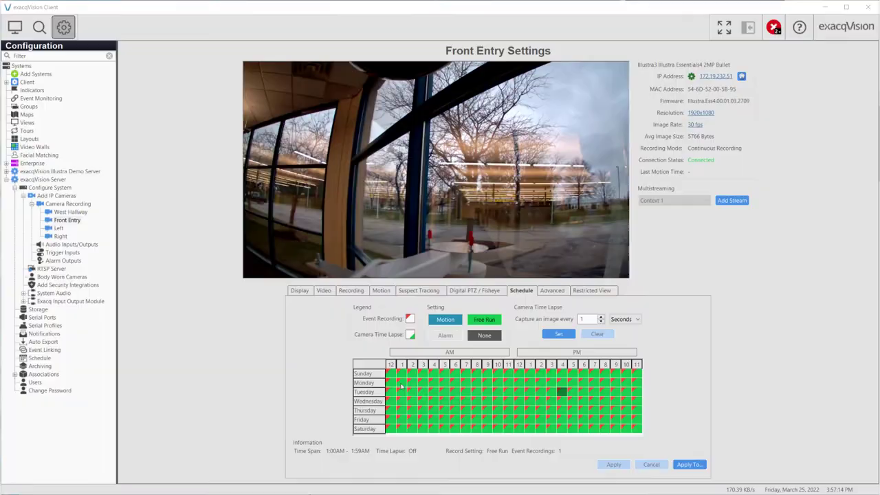
pyautogui.click(401, 383)
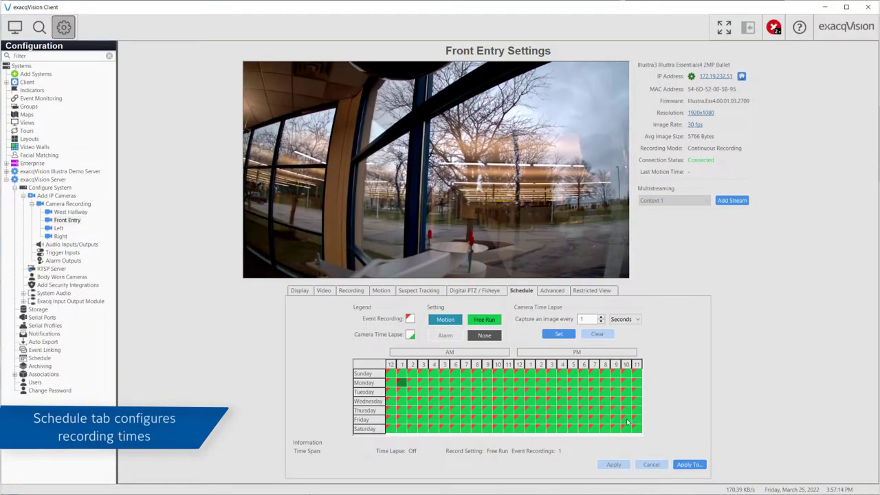
# Discard a trial weekday Motion change, then set all of Sunday's hours to Motion recording
pyautogui.moveTo(628, 422); pyautogui.dragTo(627, 422)
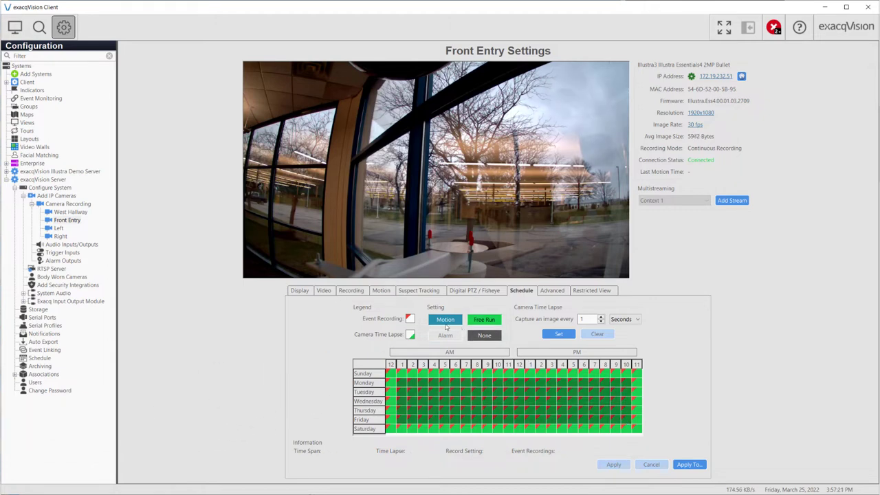
pyautogui.click(445, 321)
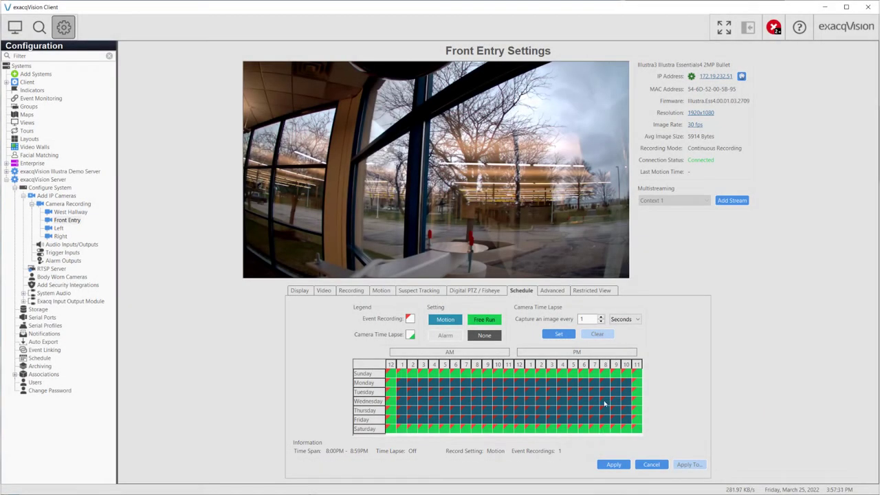
pyautogui.click(645, 465)
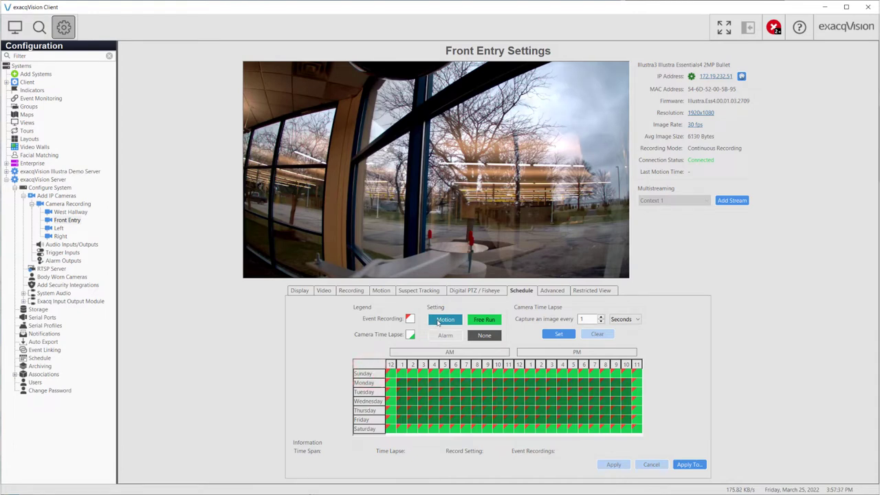
pyautogui.click(438, 321)
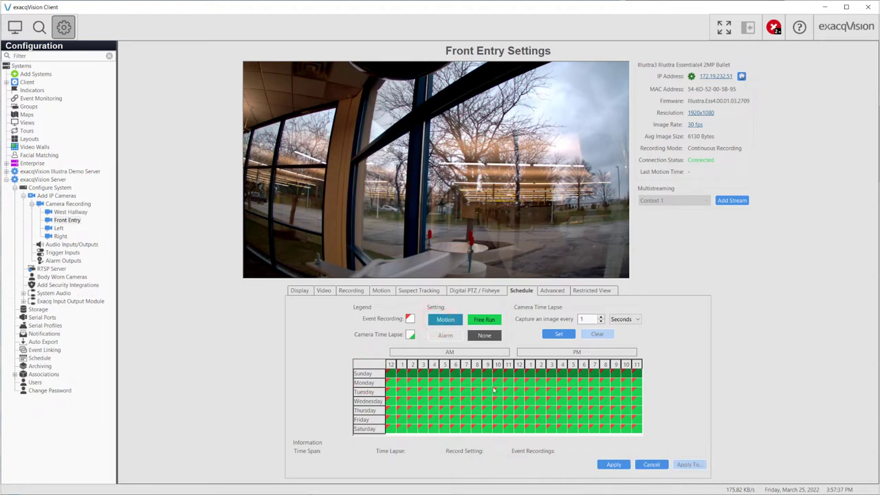
pyautogui.moveTo(465, 373); pyautogui.dragTo(639, 373)
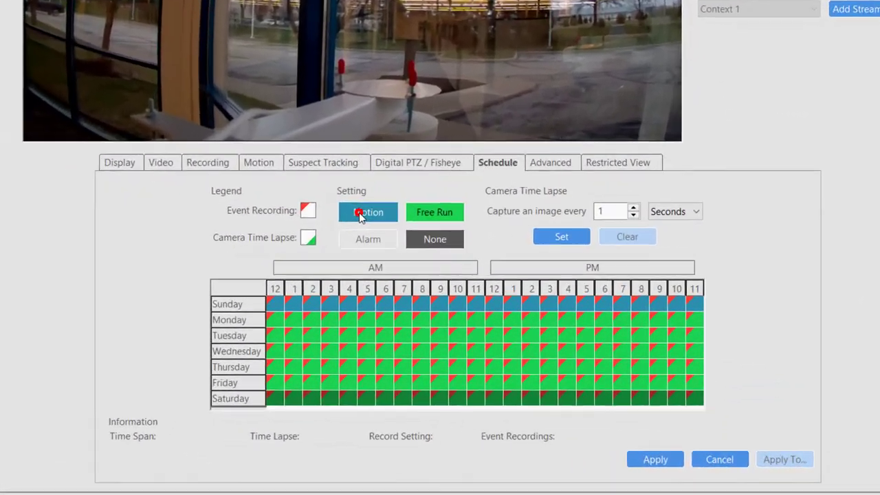
# Set Saturday to Motion and add a time-lapse capturing an image every 10 minutes
pyautogui.click(444, 320)
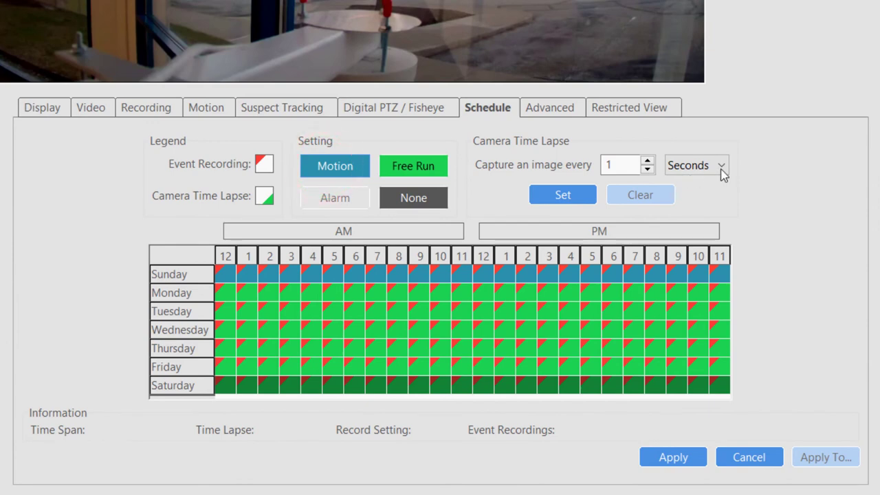
pyautogui.click(723, 168)
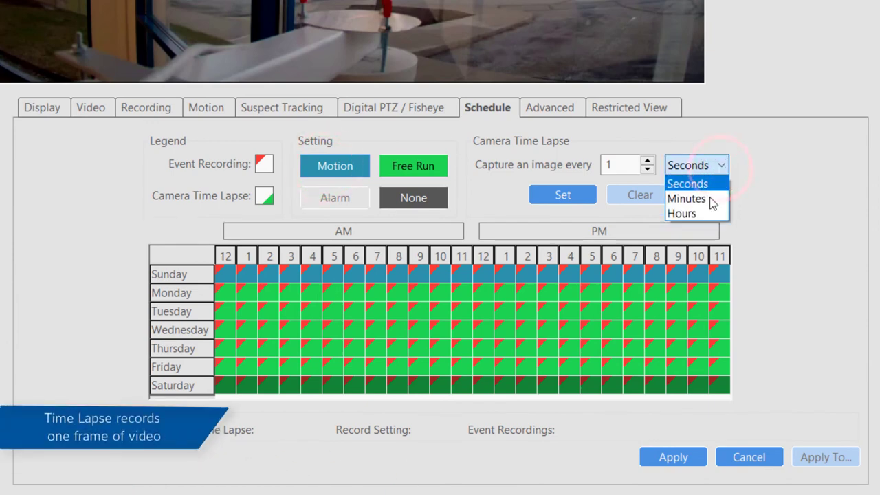
pyautogui.click(709, 198)
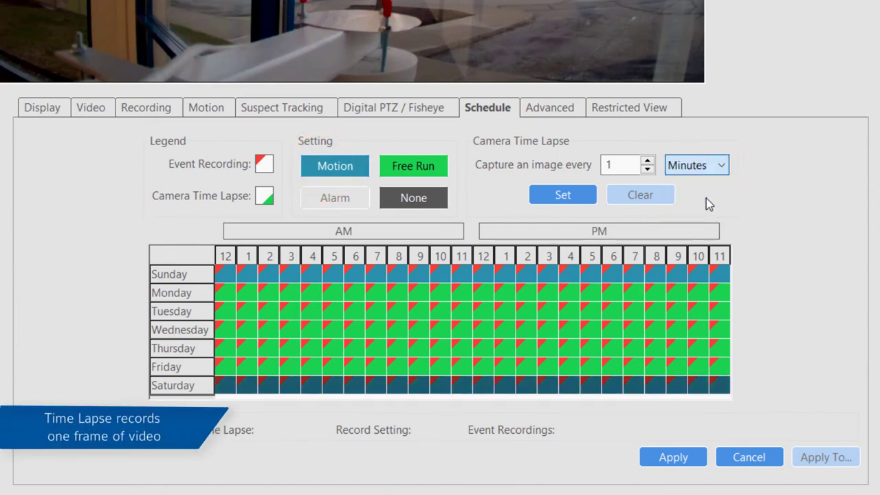
pyautogui.doubleClick(611, 165)
pyautogui.write('10')
pyautogui.click(581, 190)
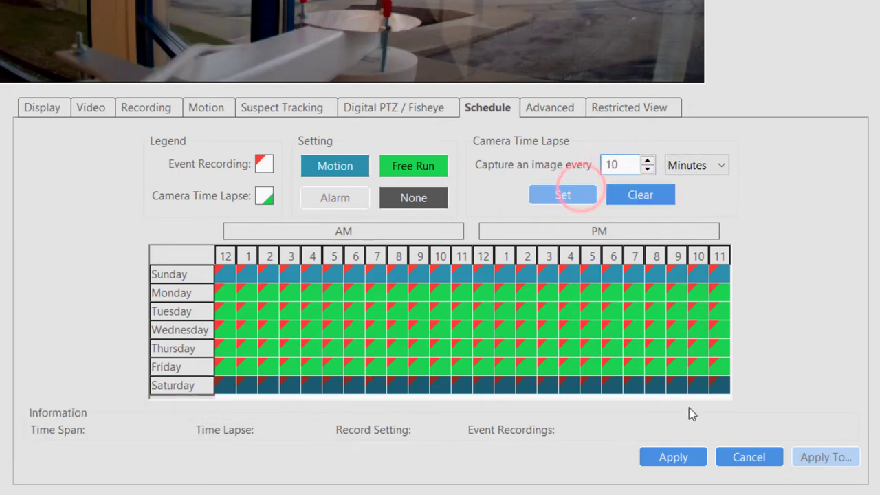
# Apply the schedule, then close the Apply To window without copying to other cameras
pyautogui.click(684, 458)
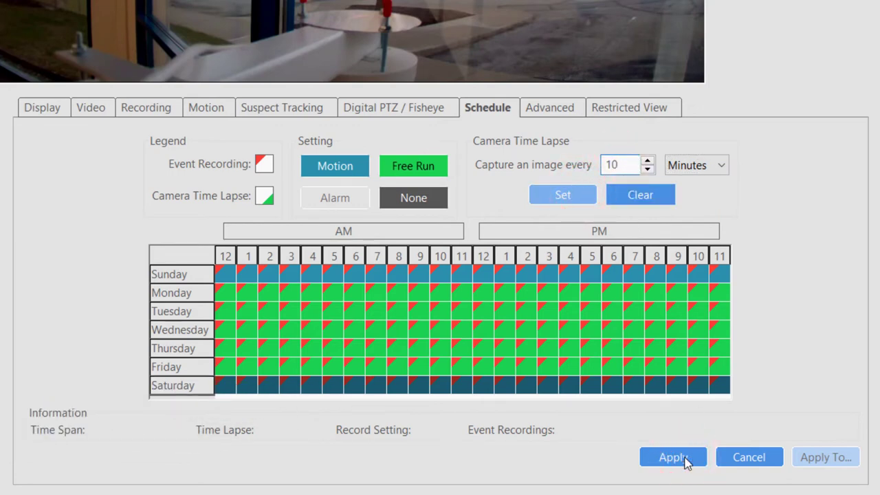
pyautogui.click(825, 470)
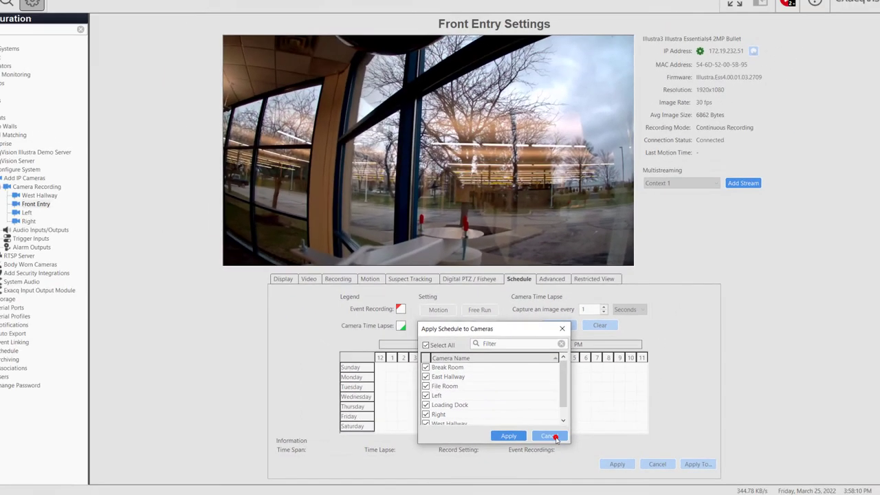
pyautogui.click(554, 406)
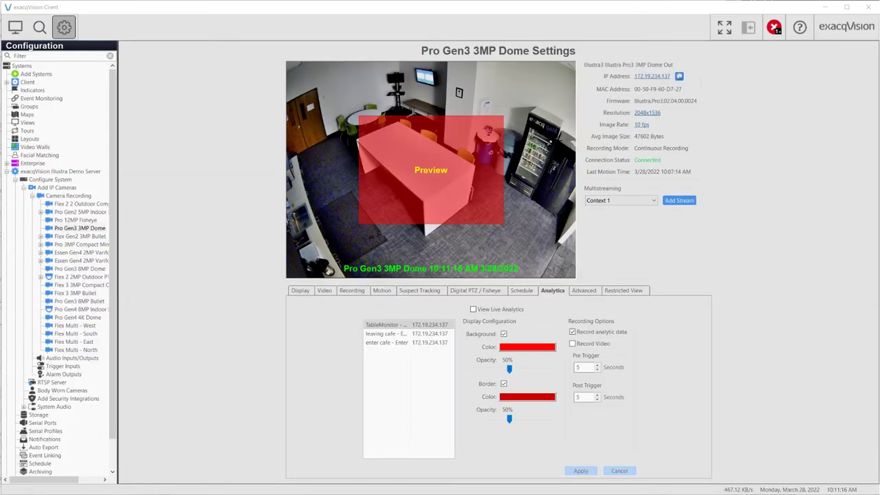
# Give the enter cafe analytic a green overlay background at 33% opacity
pyautogui.click(393, 342)
pyautogui.click(393, 334)
pyautogui.click(393, 325)
pyautogui.click(393, 341)
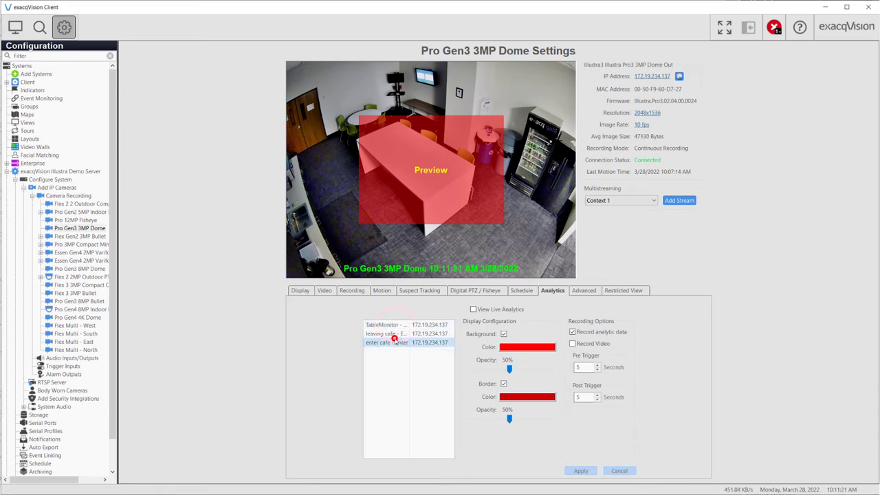
pyautogui.click(512, 348)
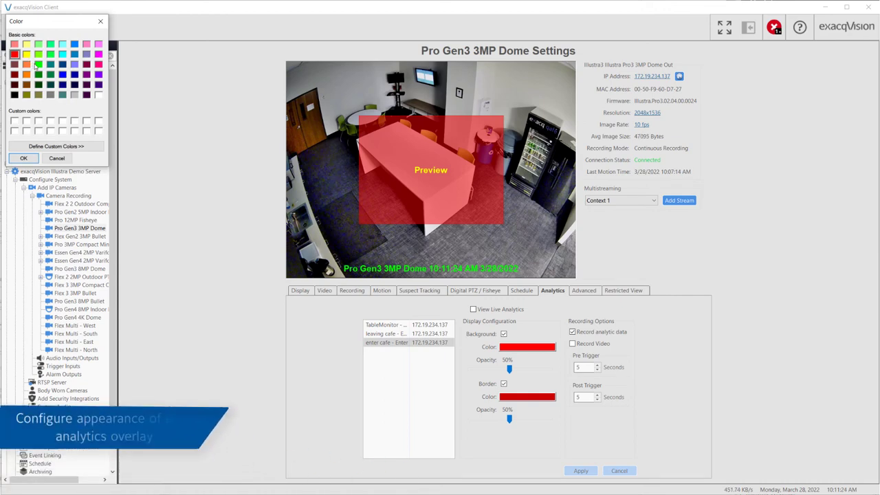
pyautogui.click(38, 64)
pyautogui.click(25, 158)
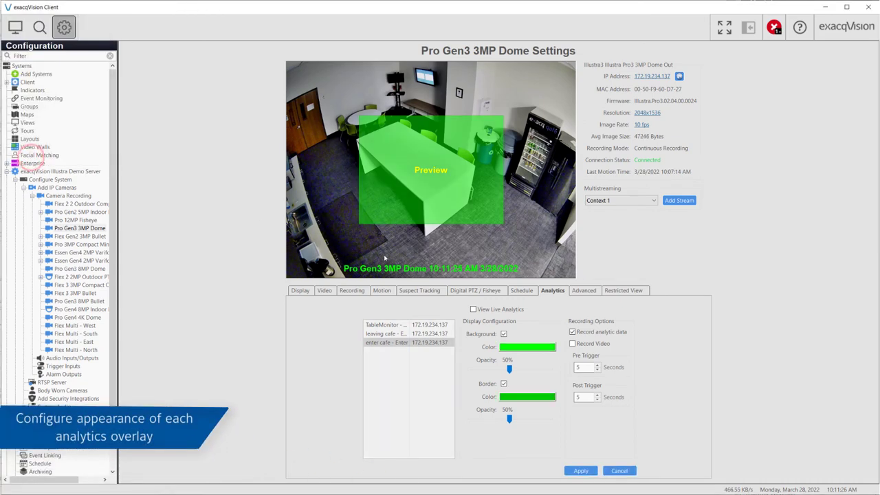
pyautogui.click(510, 369)
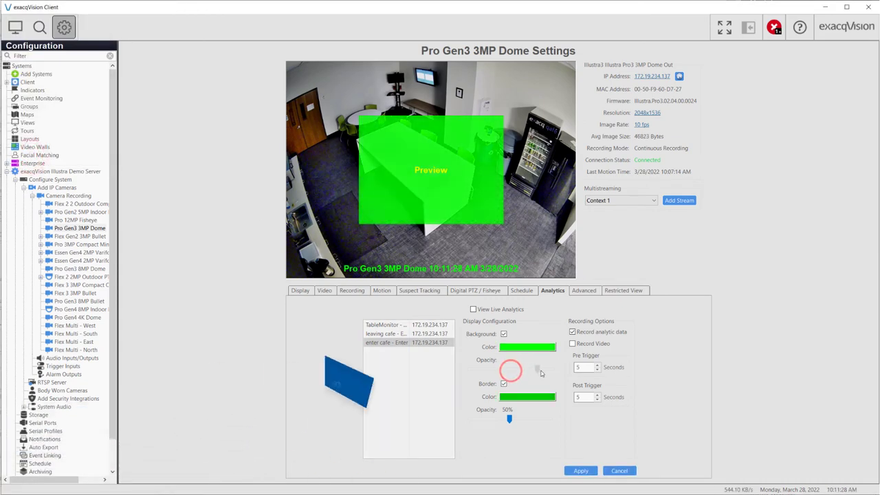
pyautogui.moveTo(511, 372); pyautogui.dragTo(498, 371)
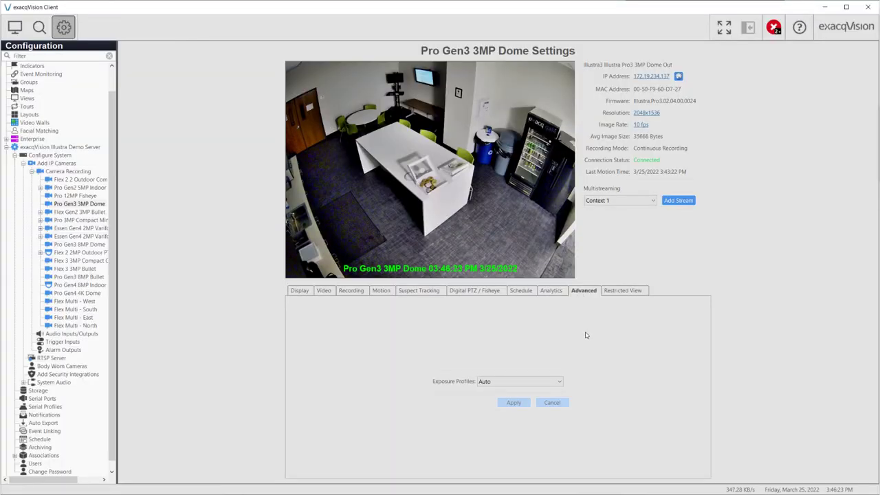
# Draw a new green restricted area over the table's near end in the dome view
pyautogui.click(616, 291)
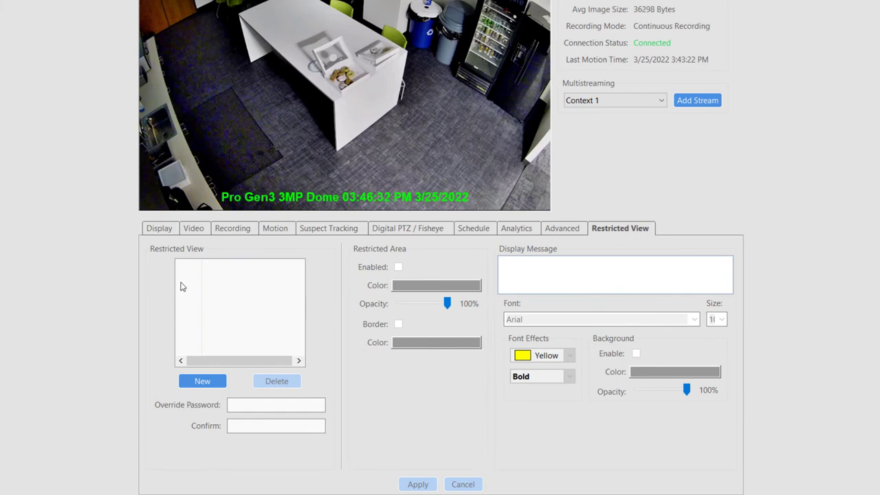
pyautogui.click(201, 380)
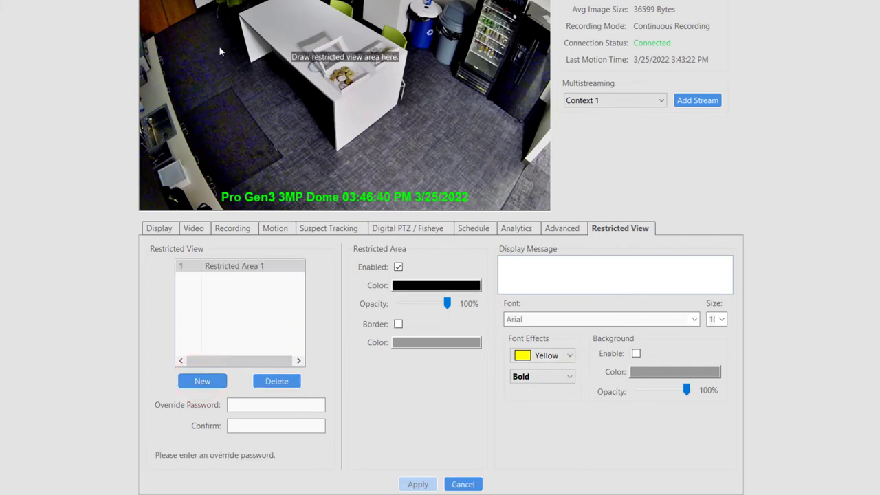
pyautogui.moveTo(219, 45); pyautogui.dragTo(365, 177)
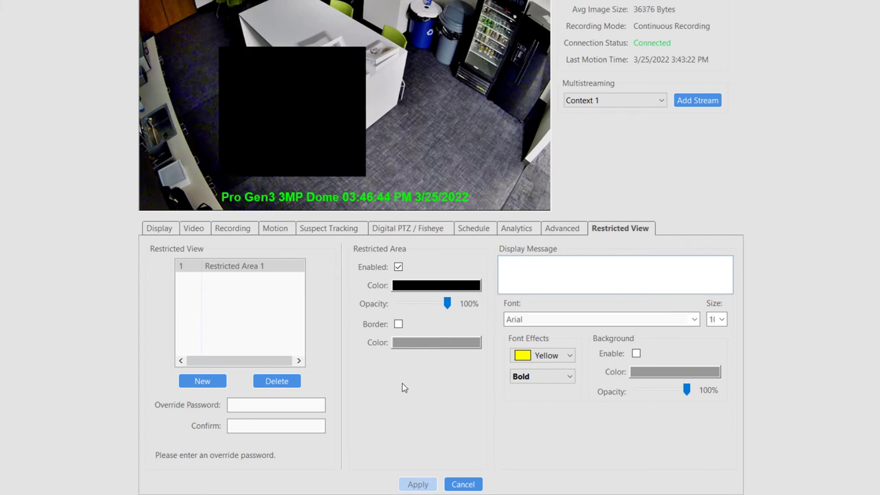
pyautogui.click(550, 355)
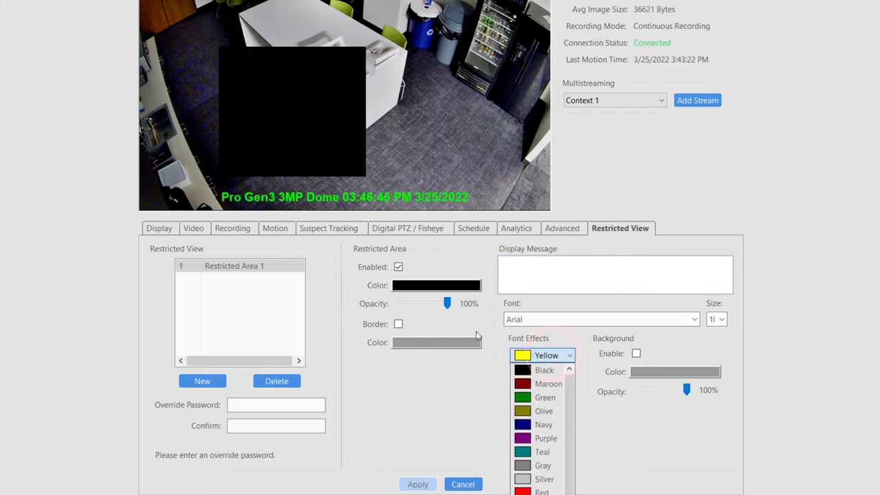
pyautogui.click(444, 290)
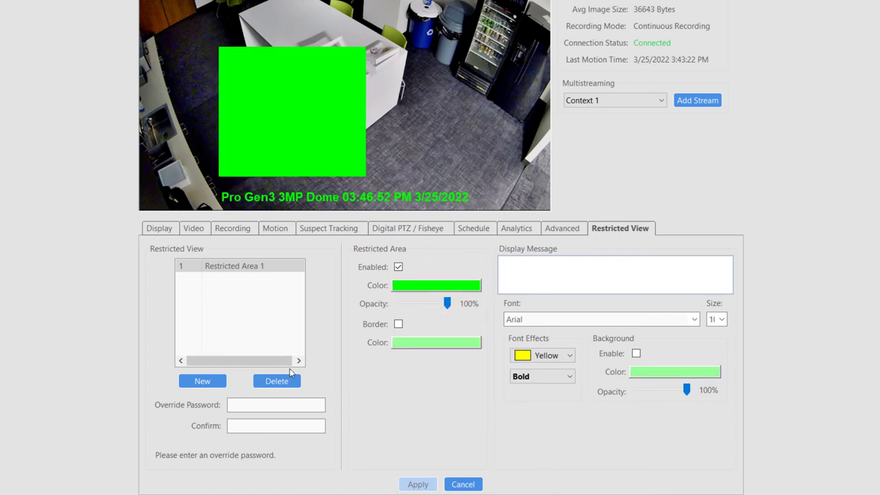
# Enter and confirm an override password, then apply the restricted area settings
pyautogui.click(264, 405)
pyautogui.write('123456789')
pyautogui.press('Tab')
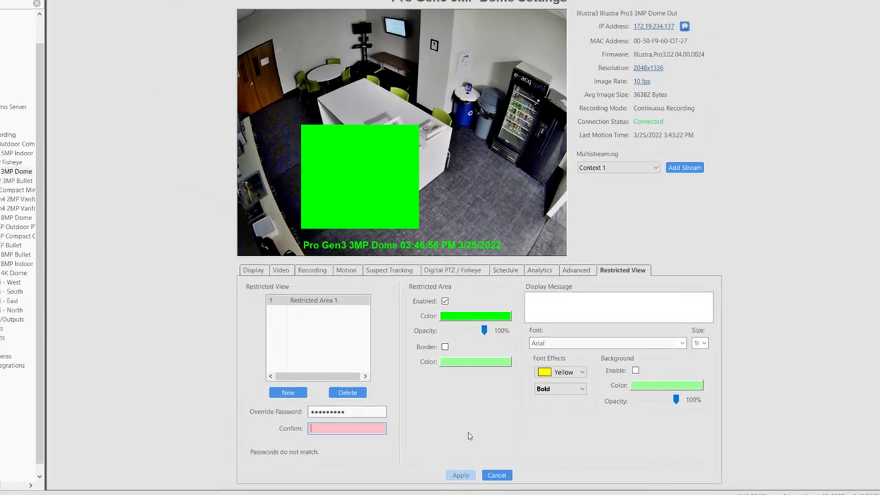
pyautogui.write('123456789')
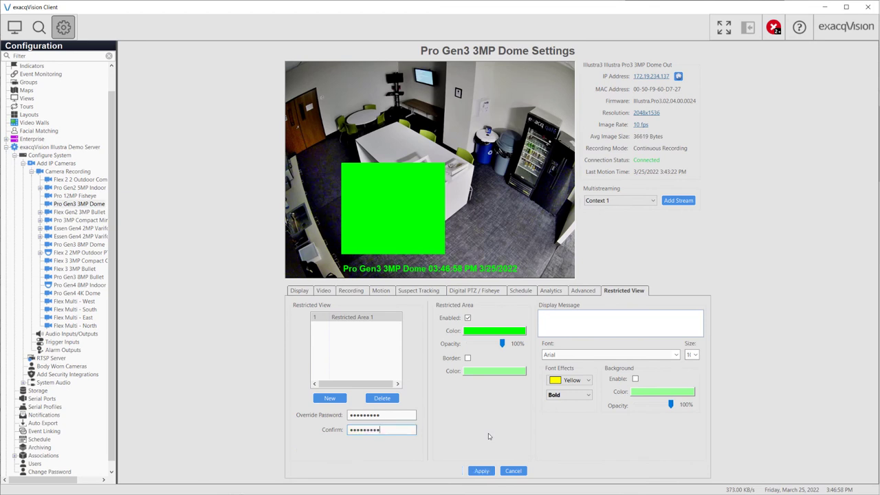
pyautogui.click(481, 471)
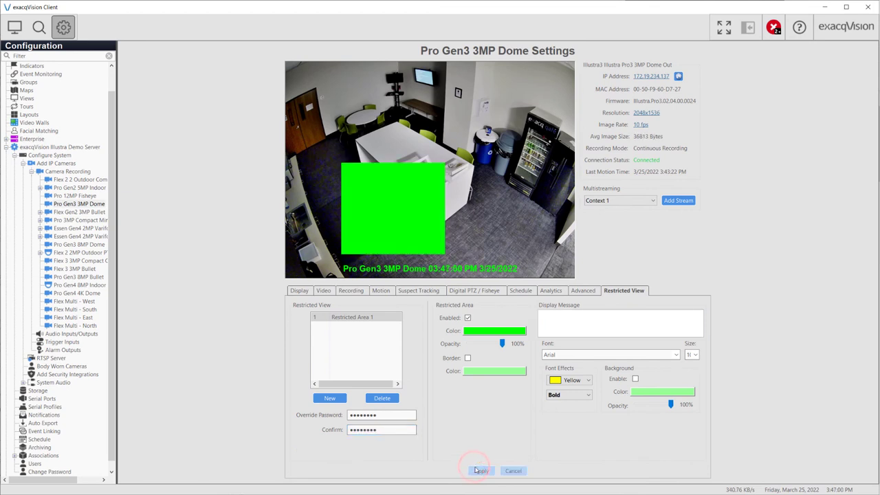